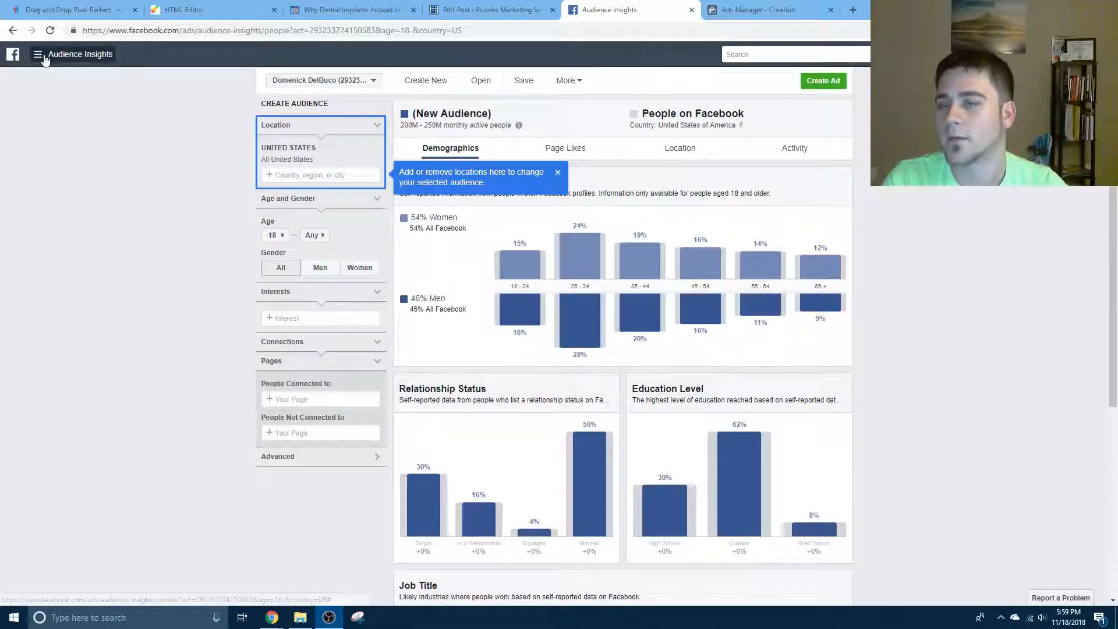
click(70, 54)
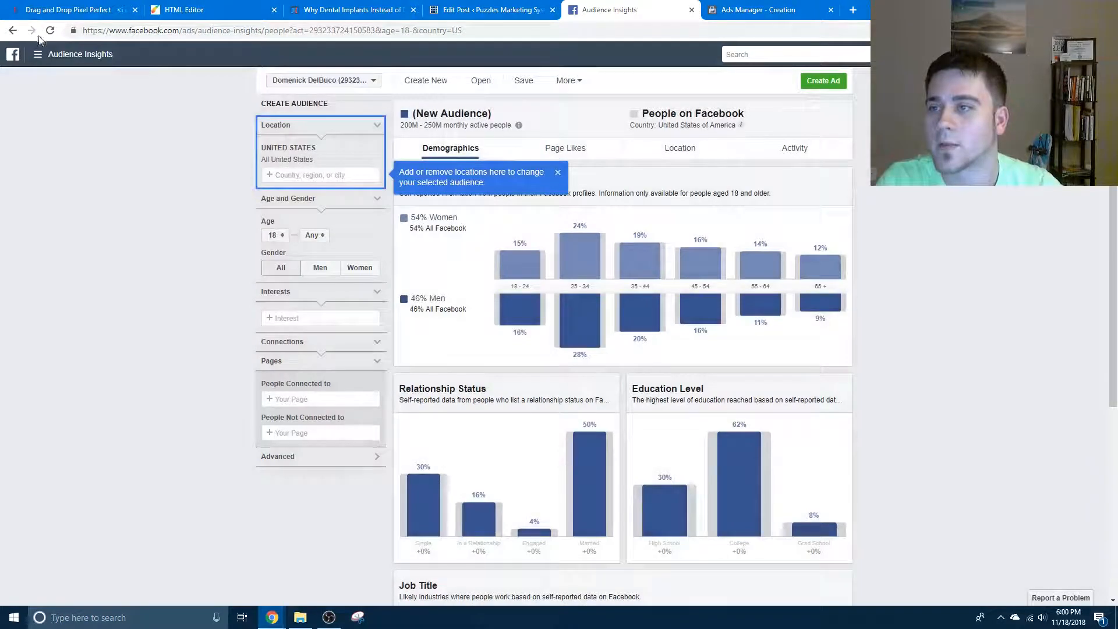
click(41, 54)
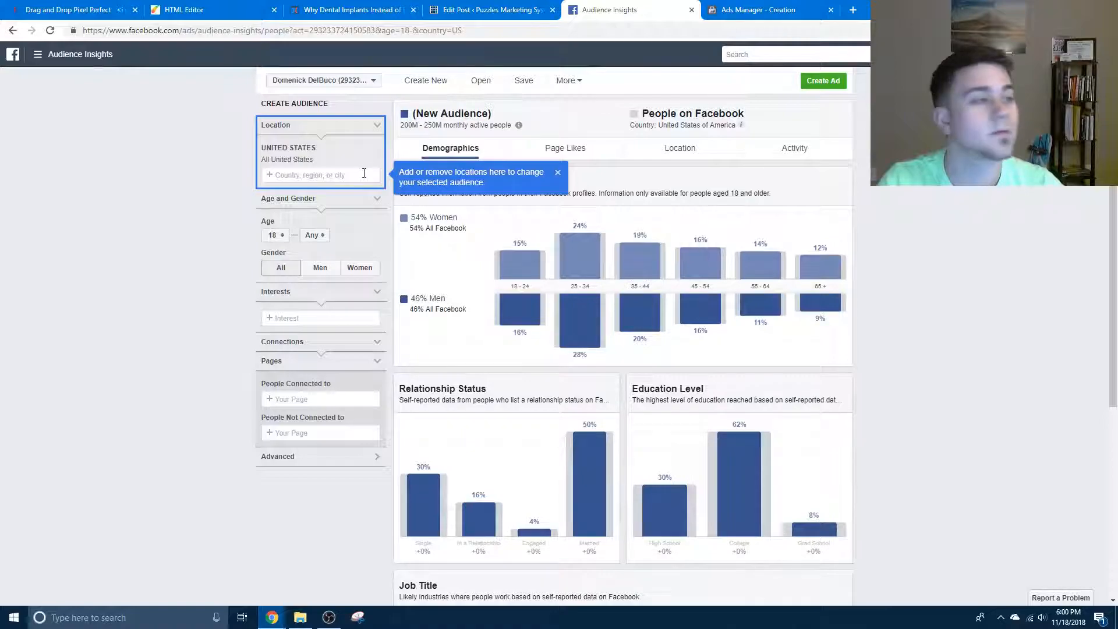
- Narrow the audience location to the city of Gainesville, Florida, United States
click(301, 175)
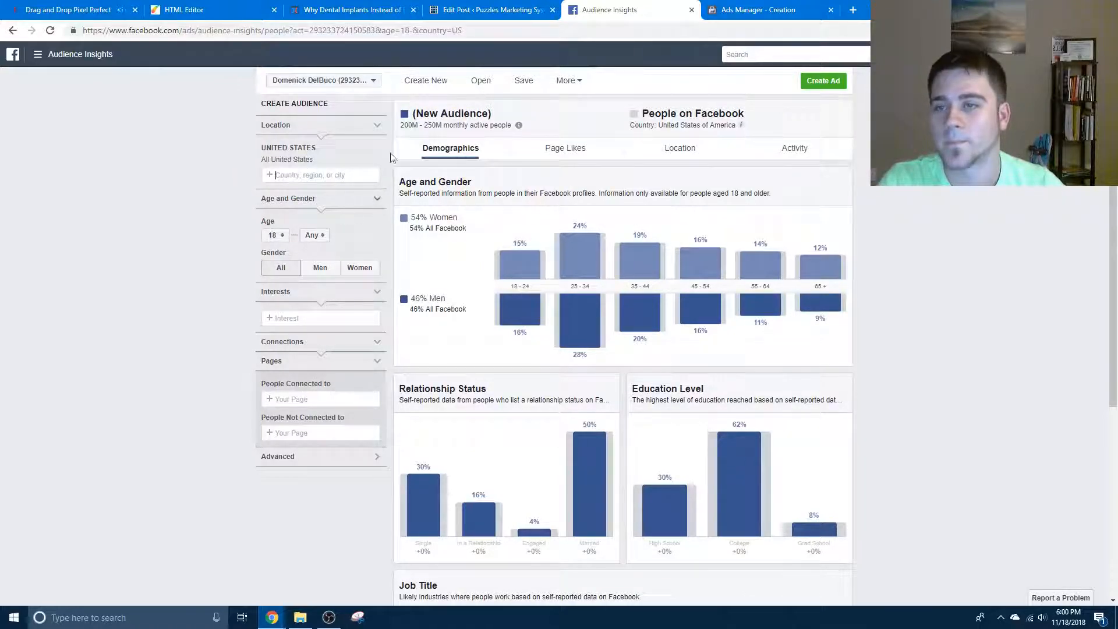
click(297, 174)
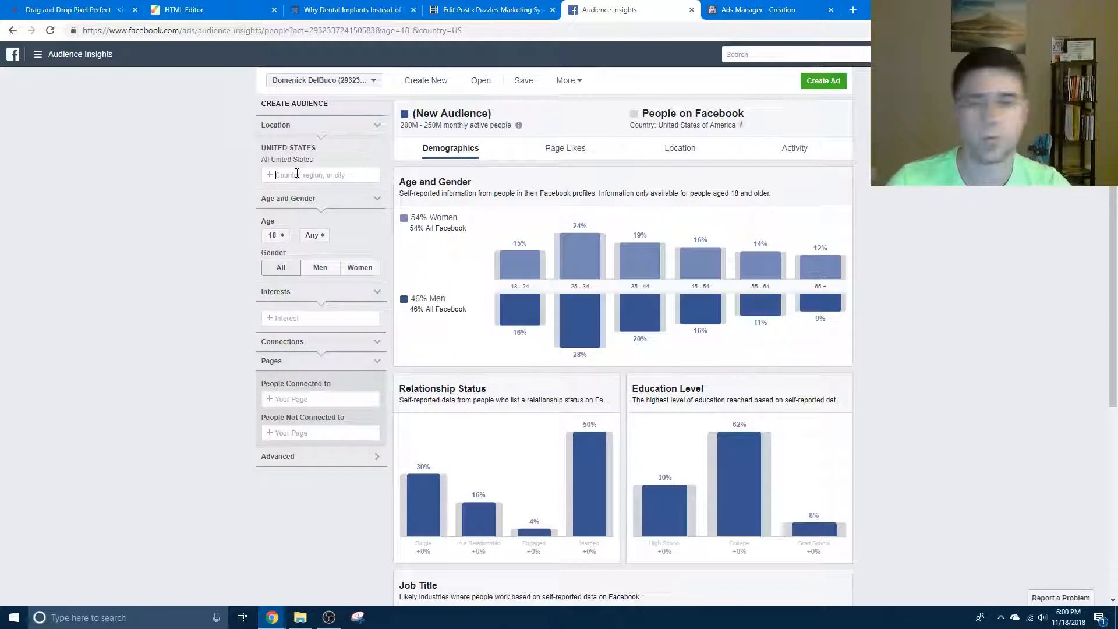
text(gaines)
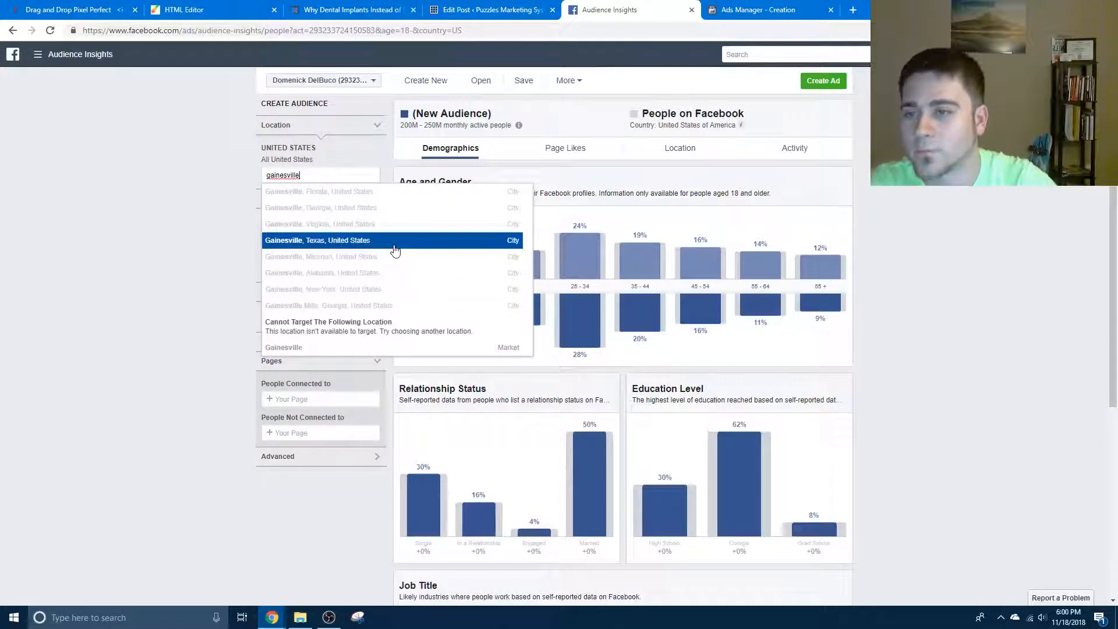
text(ville)
click(384, 192)
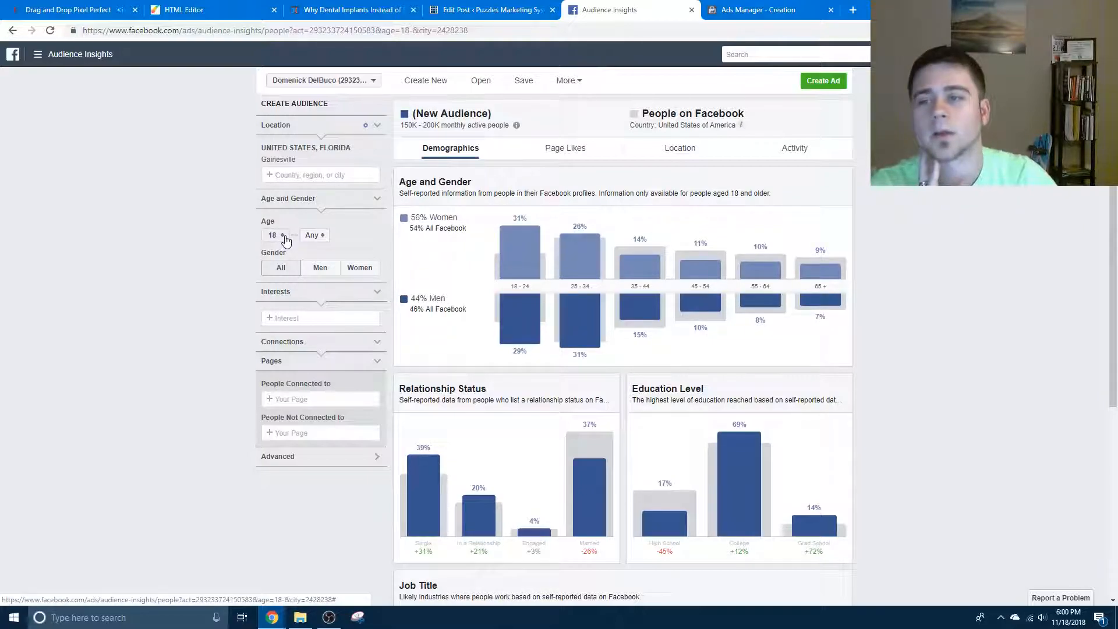
- Restrict the audience to women aged 28 to 65+
click(285, 238)
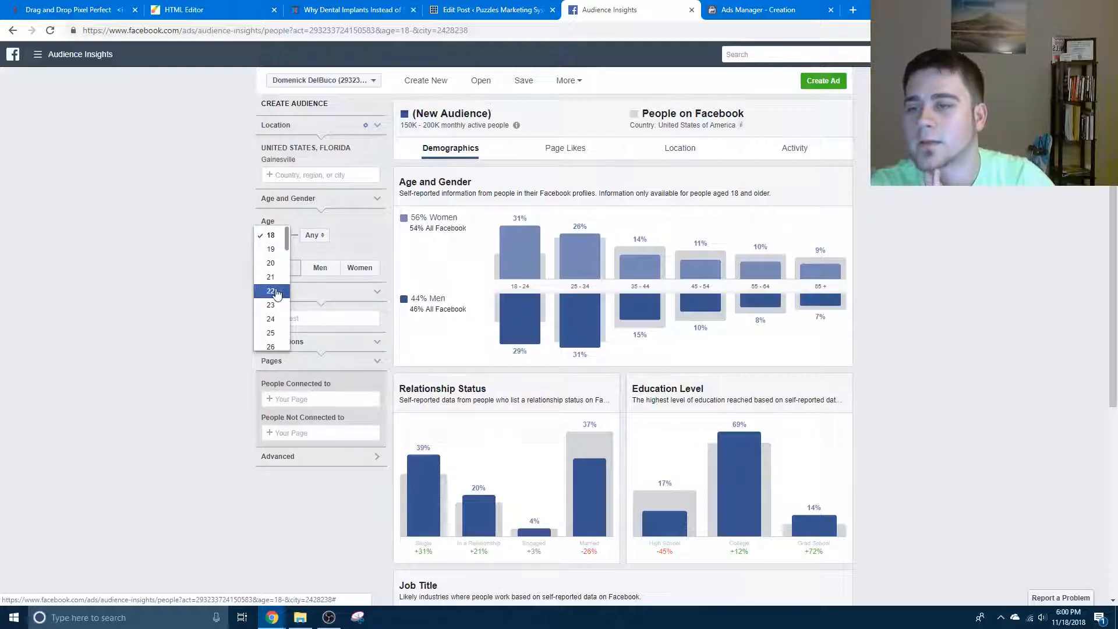
scroll(270, 303, down, 3)
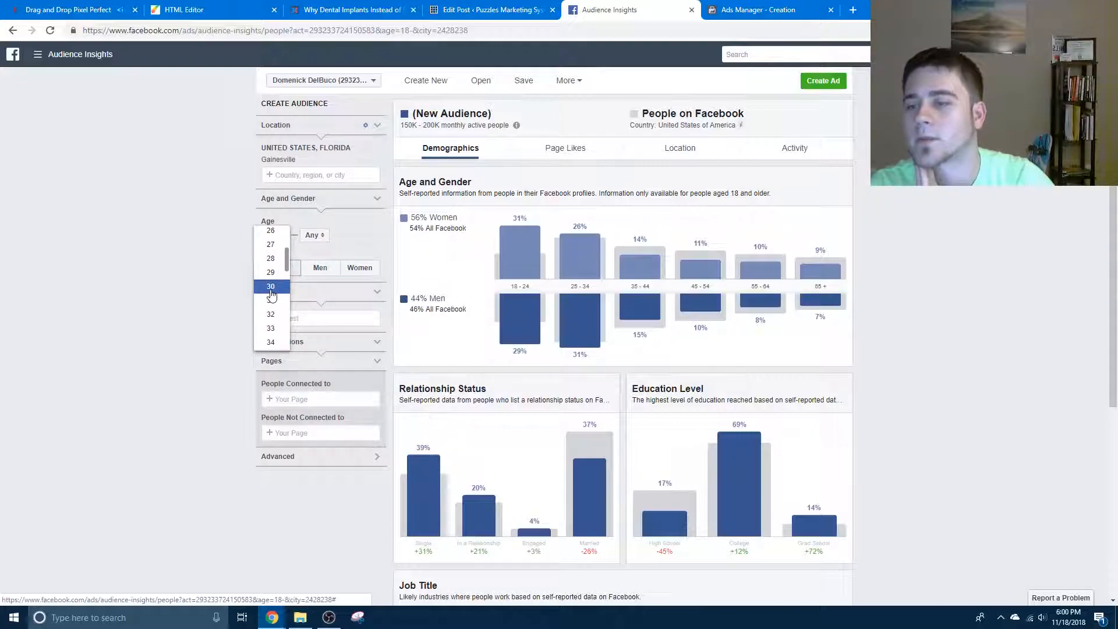
click(272, 258)
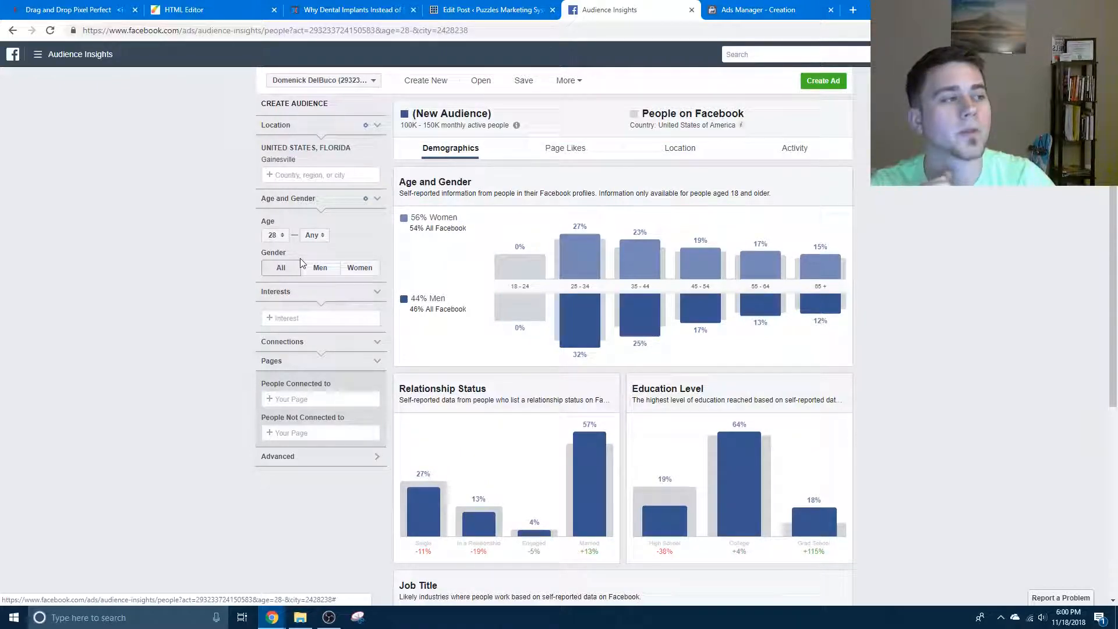
click(315, 236)
scroll(317, 279, down, 10)
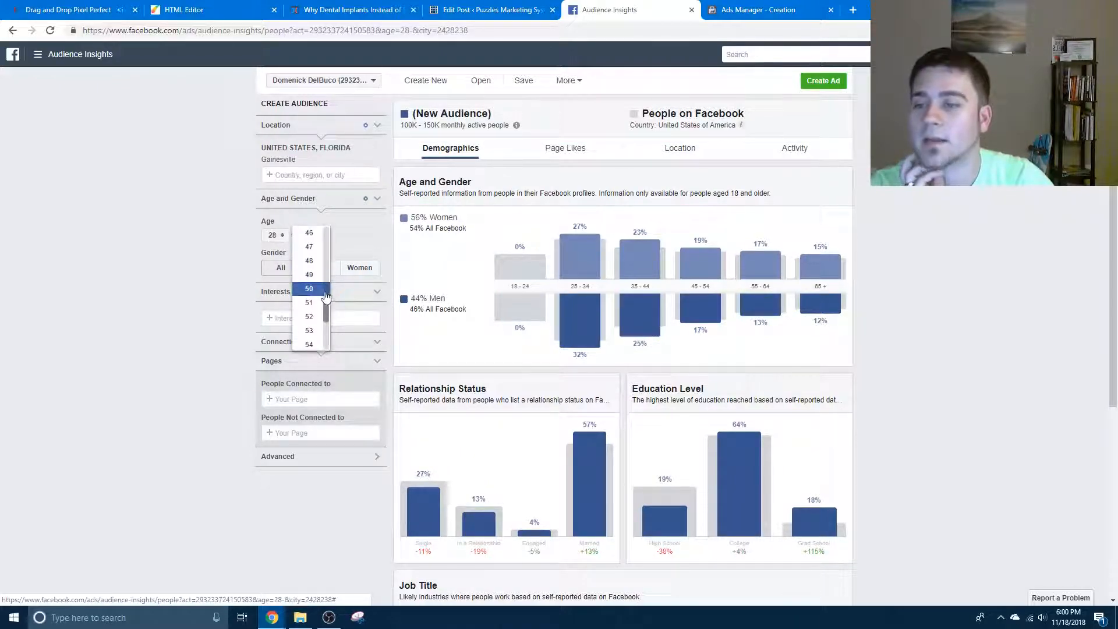
scroll(328, 291, down, 8)
scroll(324, 310, up, 4)
click(325, 259)
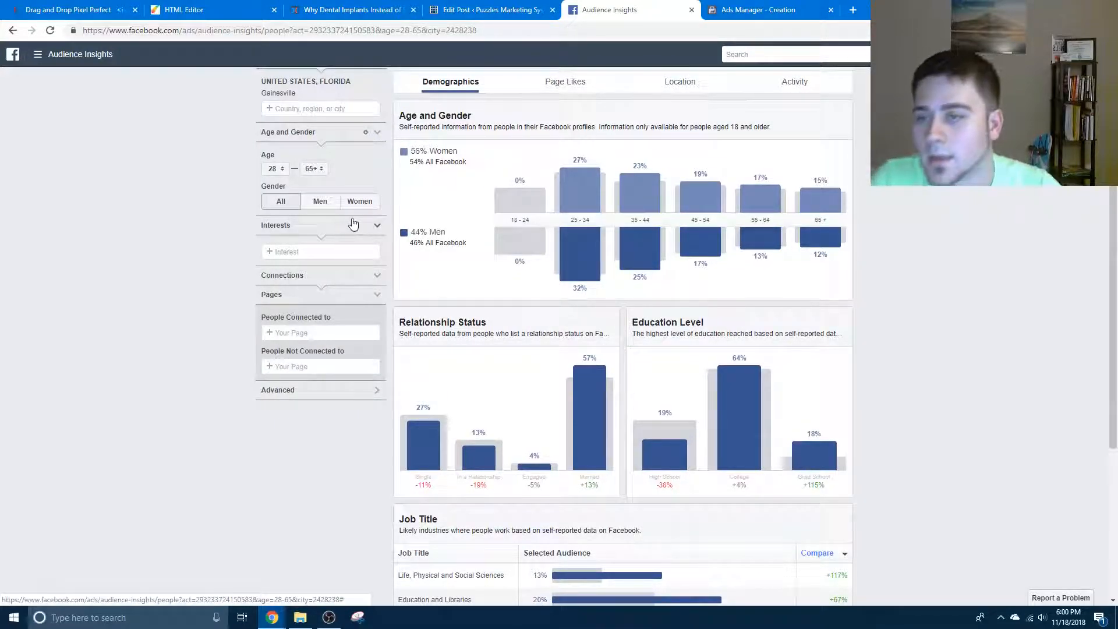
click(352, 208)
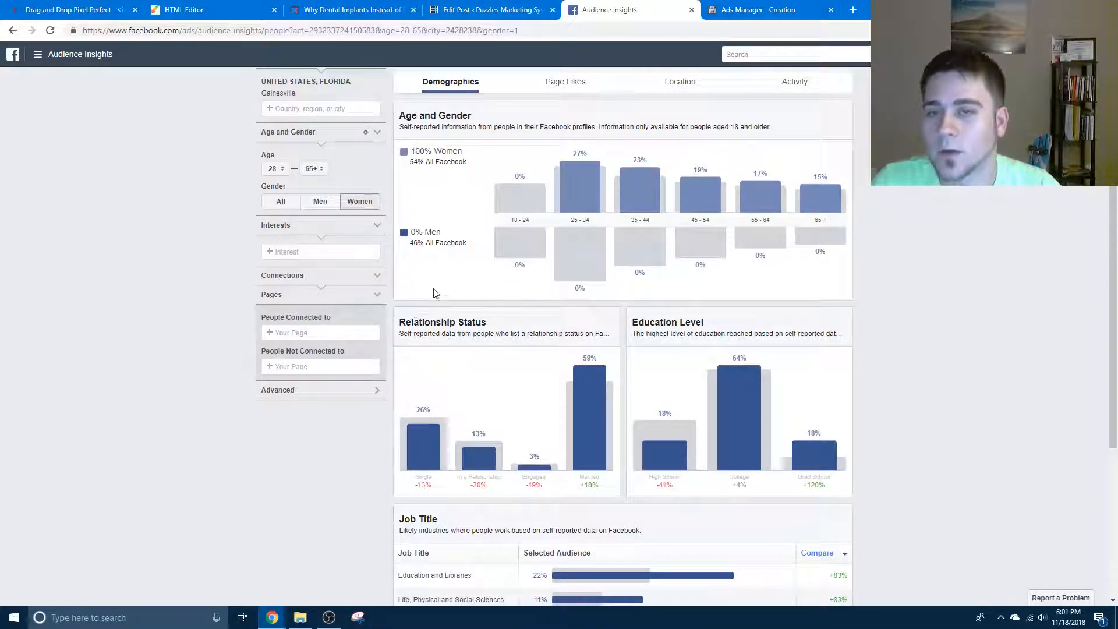
- Add Cats as an audience interest
click(335, 251)
text(cats)
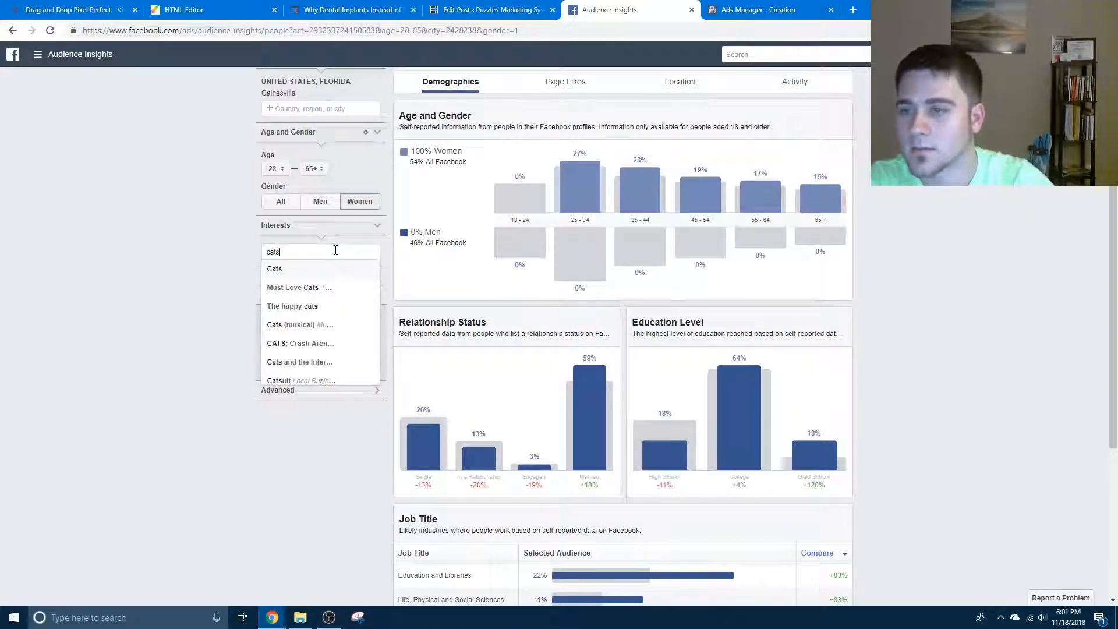
click(305, 270)
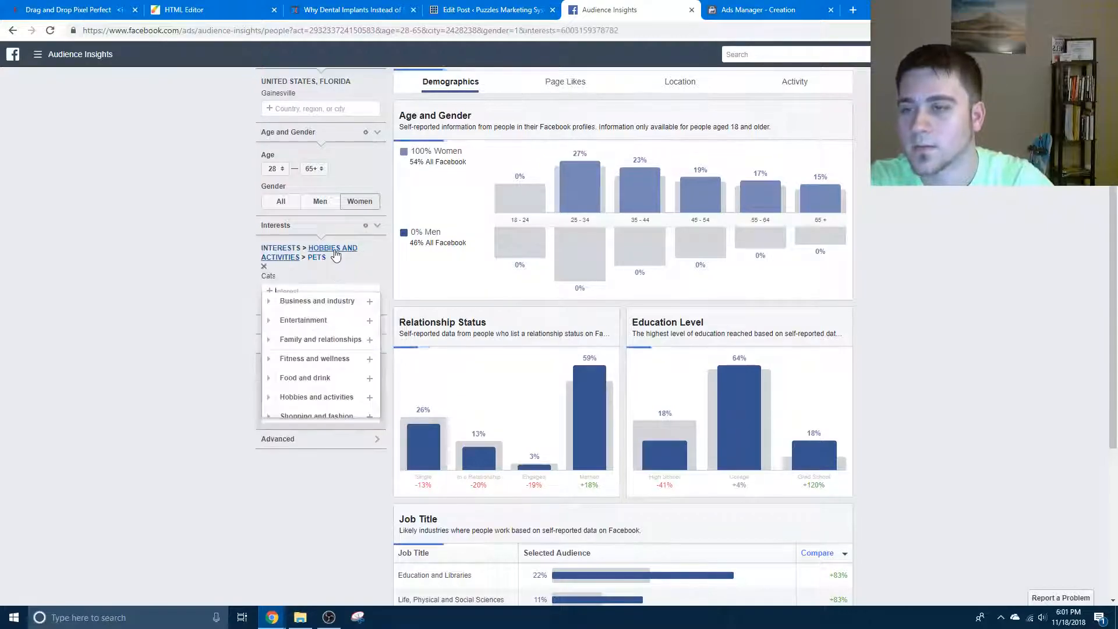
- Try adding the National Cat Groomers Institute of America as a second interest and remove it again
click(310, 292)
text(cat groom)
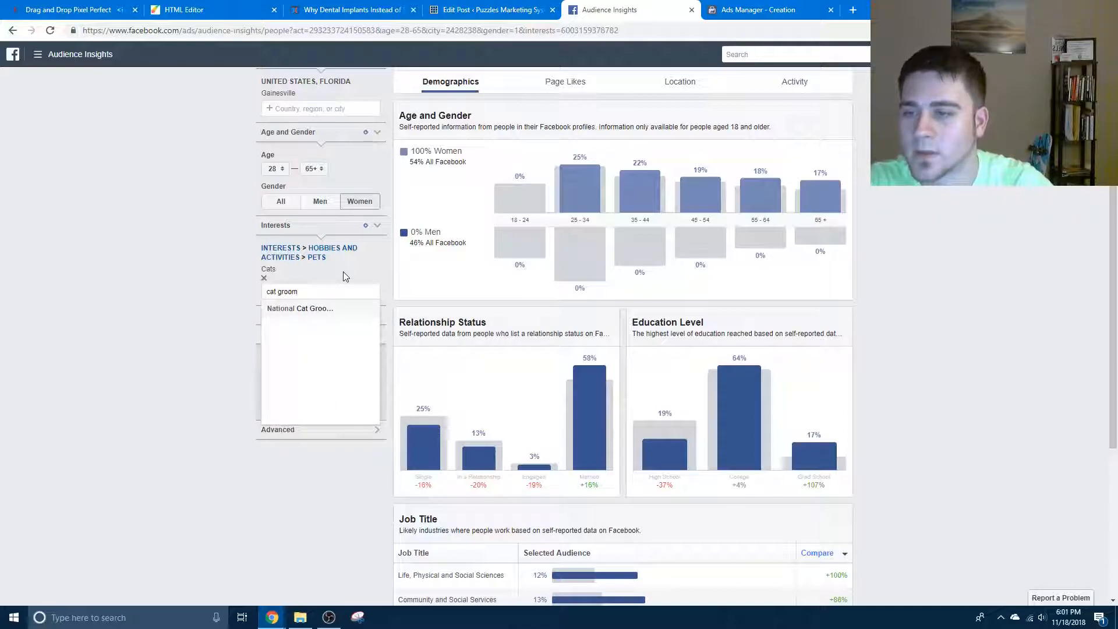
key(Return)
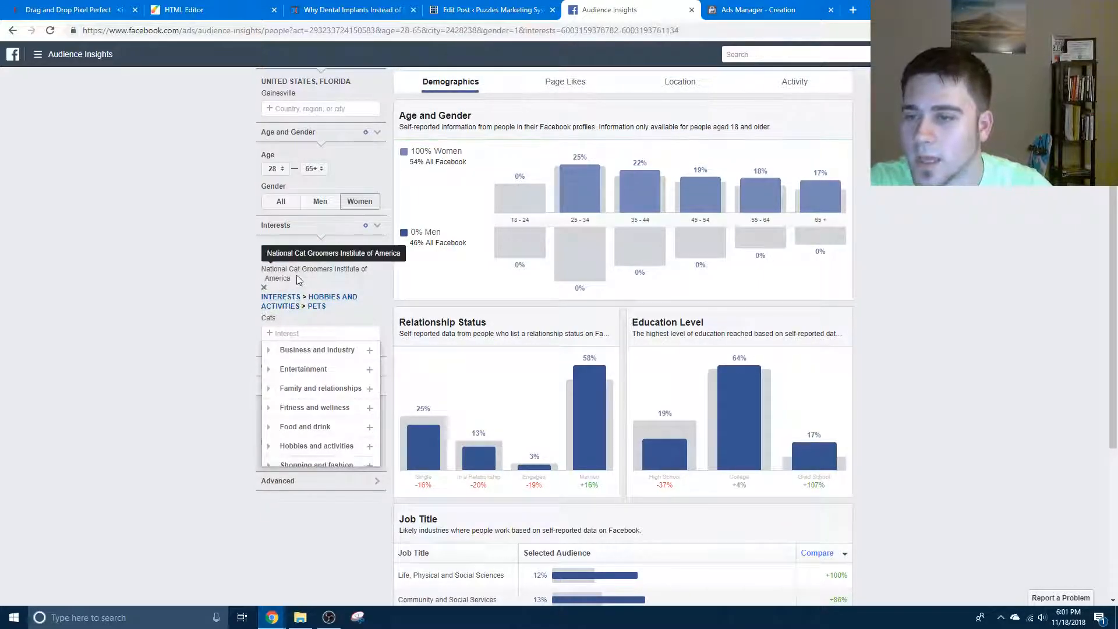
click(264, 288)
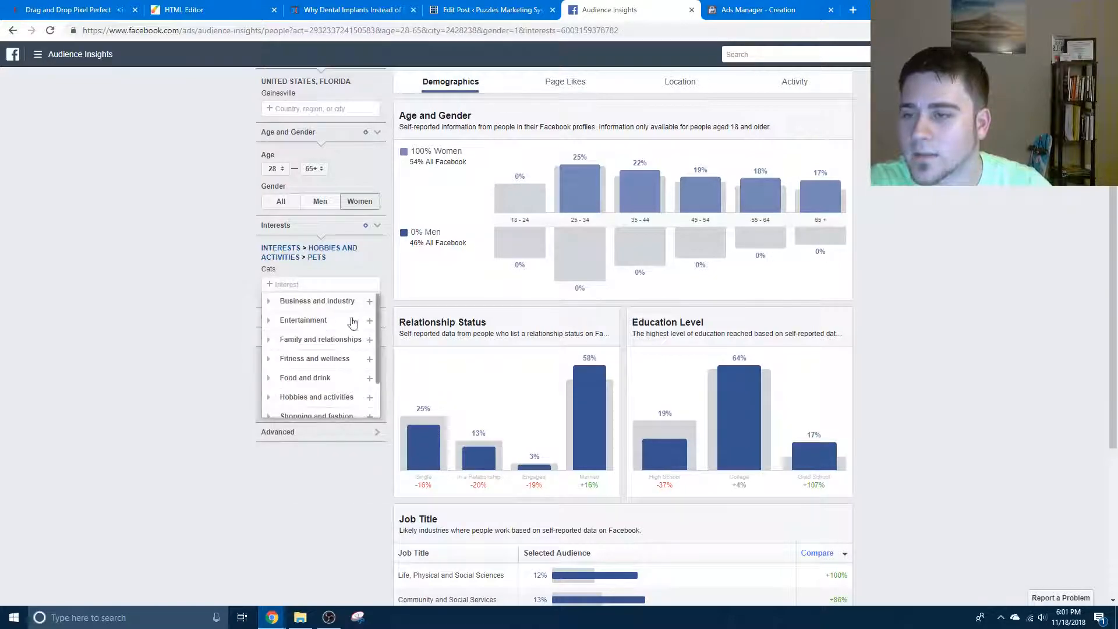
- Search the interest suggestions for further "cats" entries and leave without picking one
text(cat)
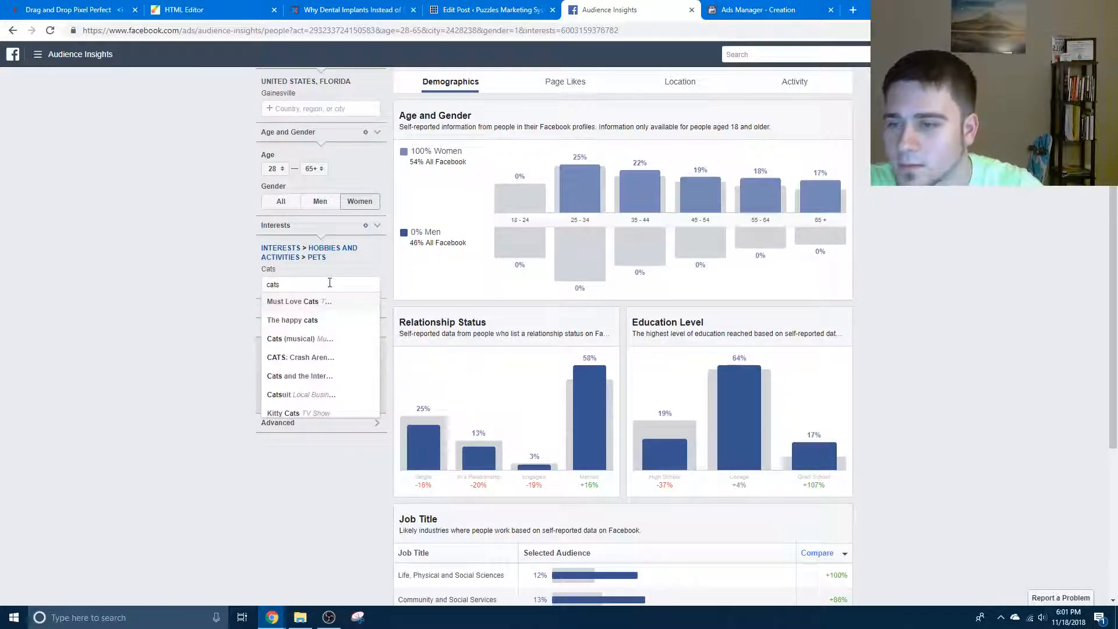
scroll(342, 338, down, 1)
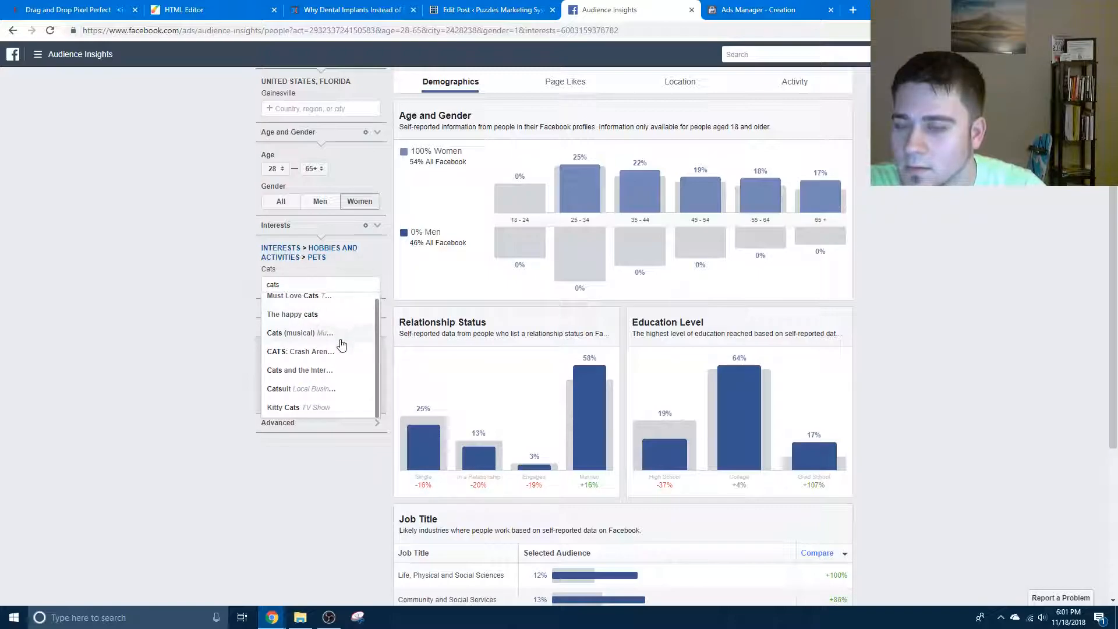
click(228, 302)
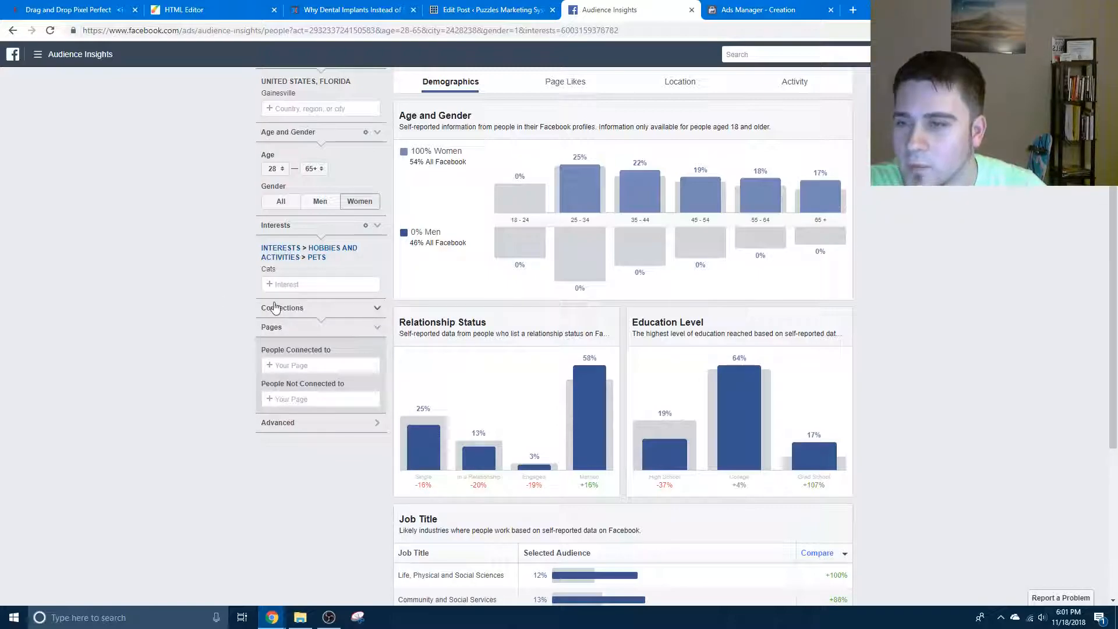
- Try to find a "cats" page for the People Connected to filter and clear the entry
click(361, 310)
click(362, 310)
click(320, 365)
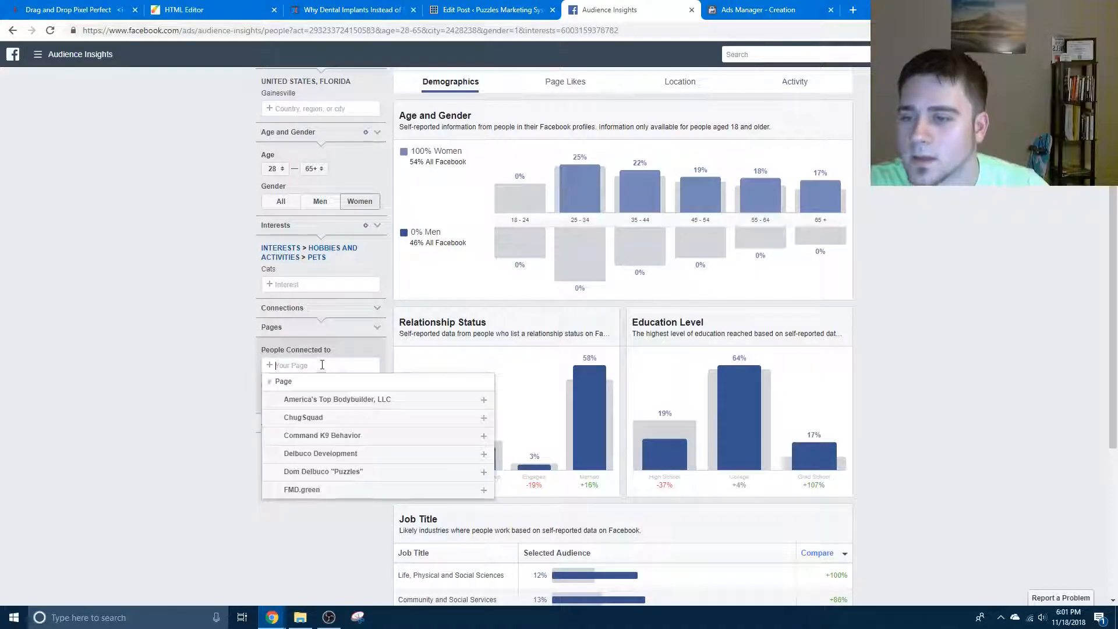
text(cats)
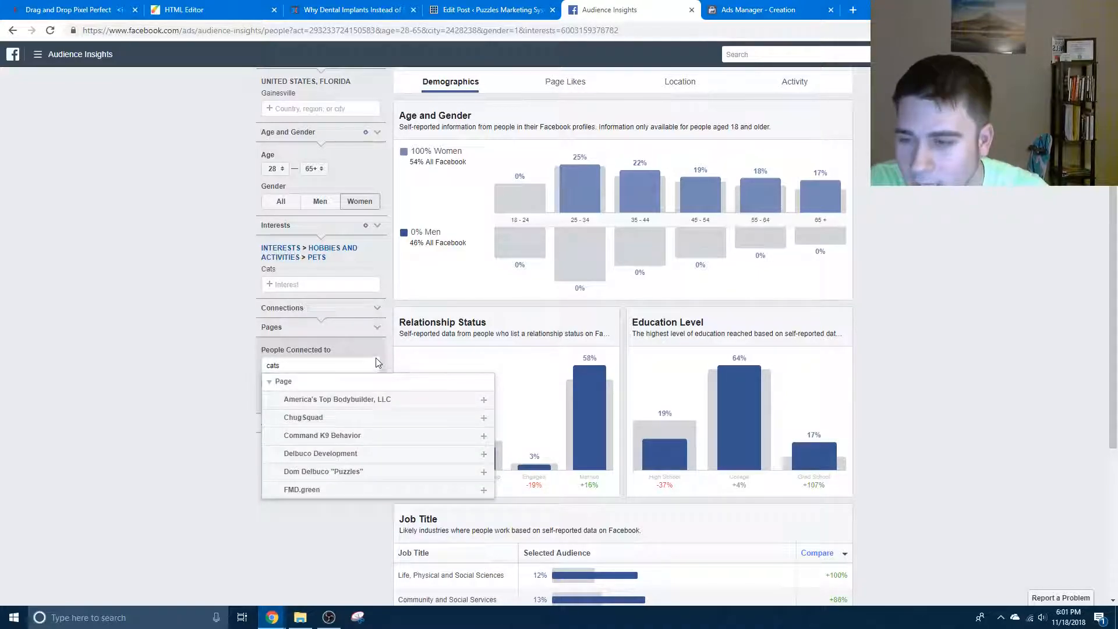
click(215, 379)
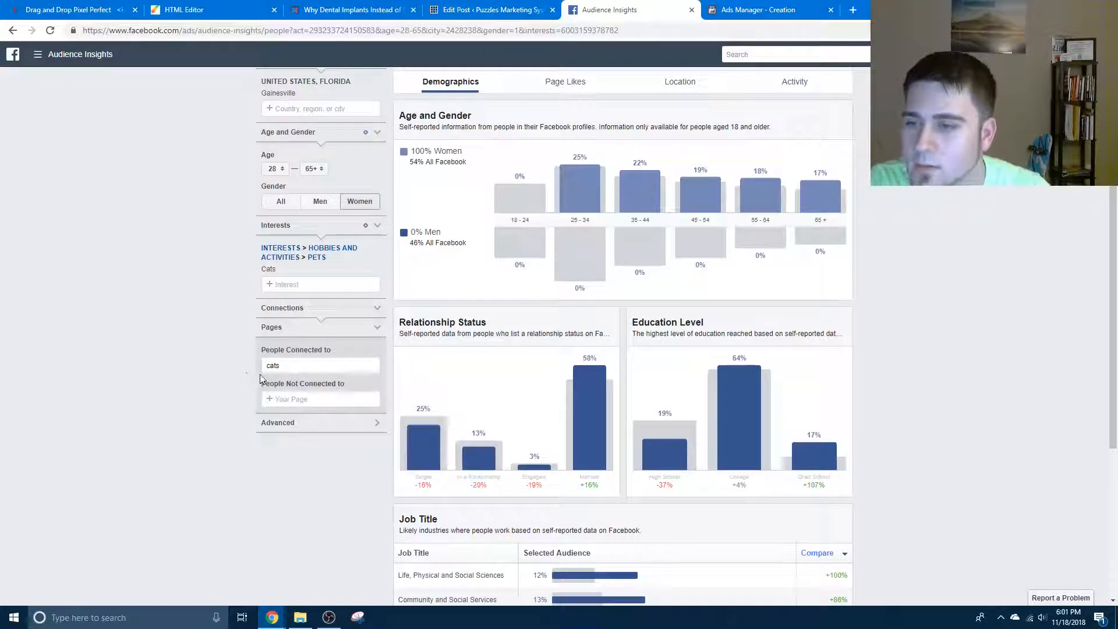
double_click(284, 367)
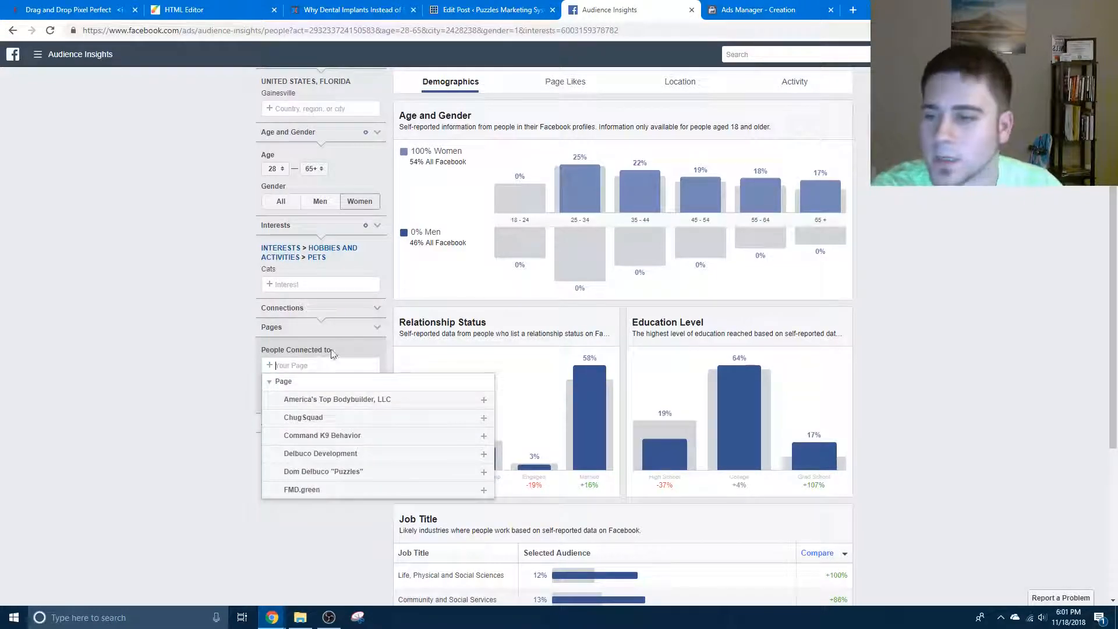
- Collapse the page connection filters and limit the audience's relationship status to Single
click(349, 329)
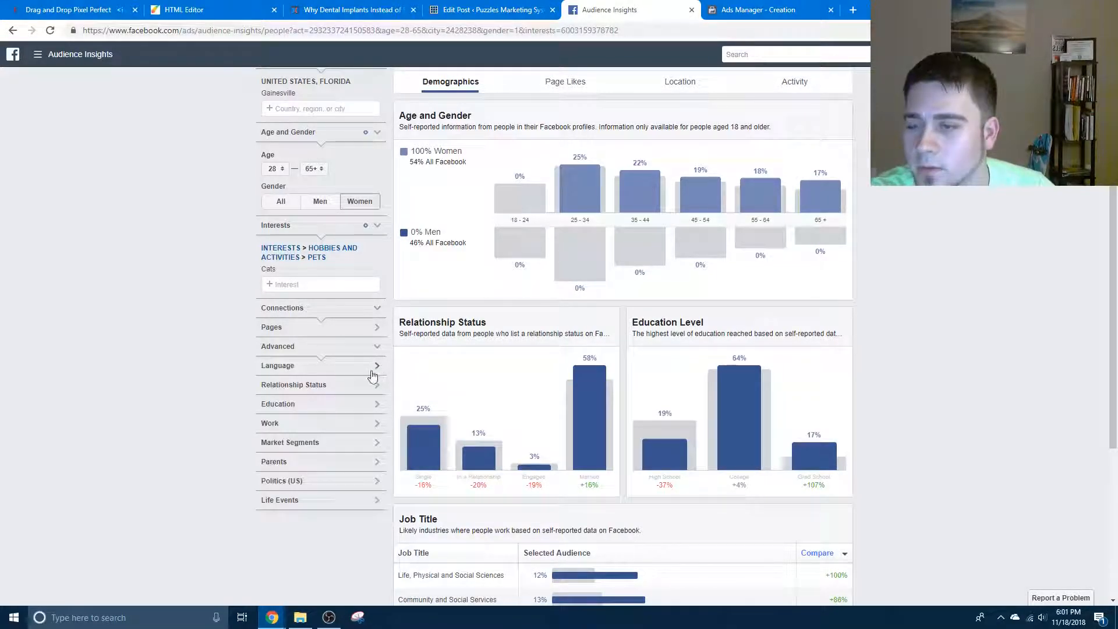
click(361, 387)
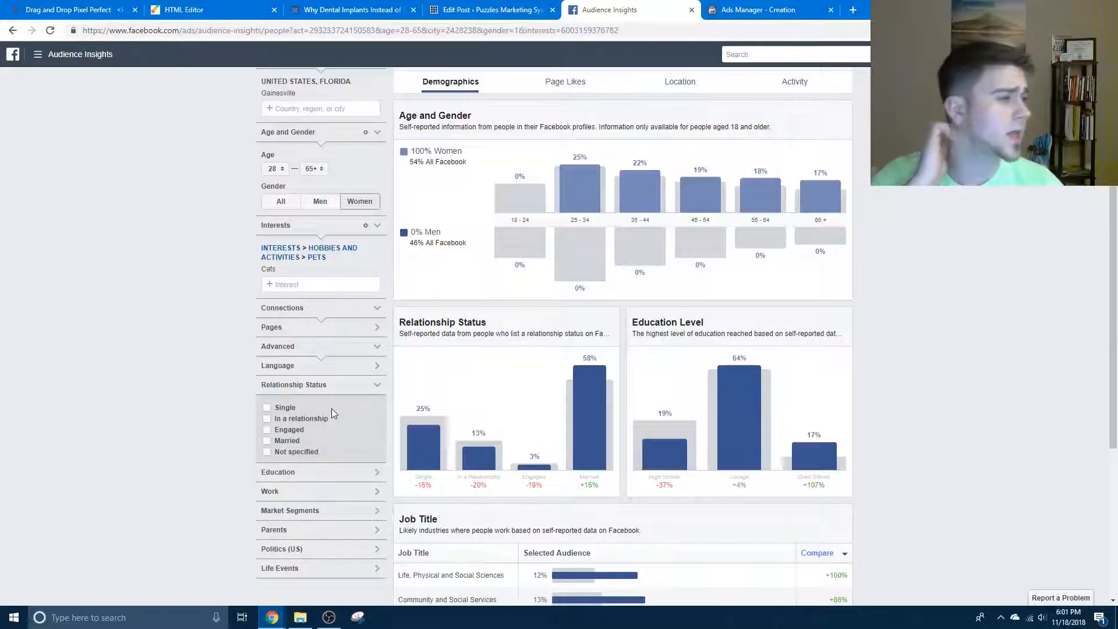
click(286, 409)
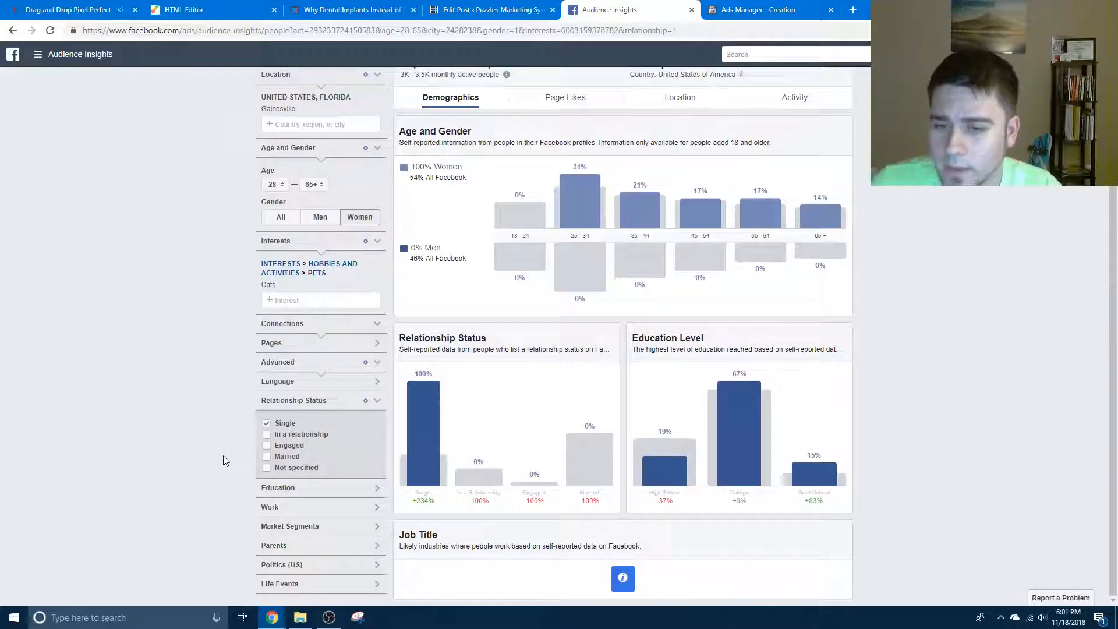
- Examine the options offered by the Education, Work and Market Segments filters, closing each without choosing anything
click(309, 491)
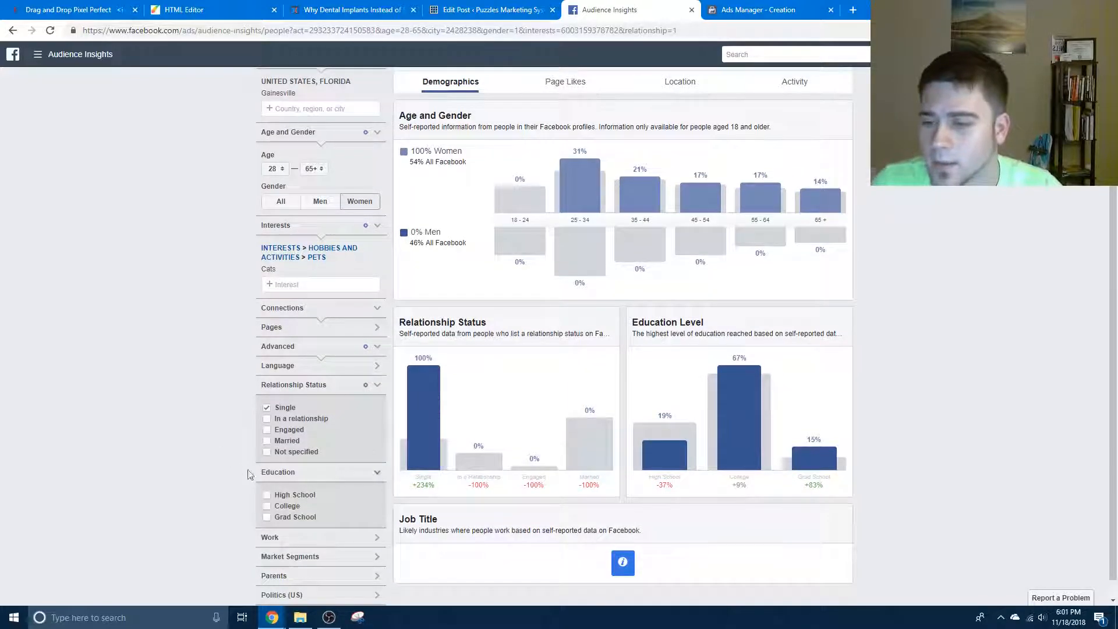
scroll(229, 465, down, 1)
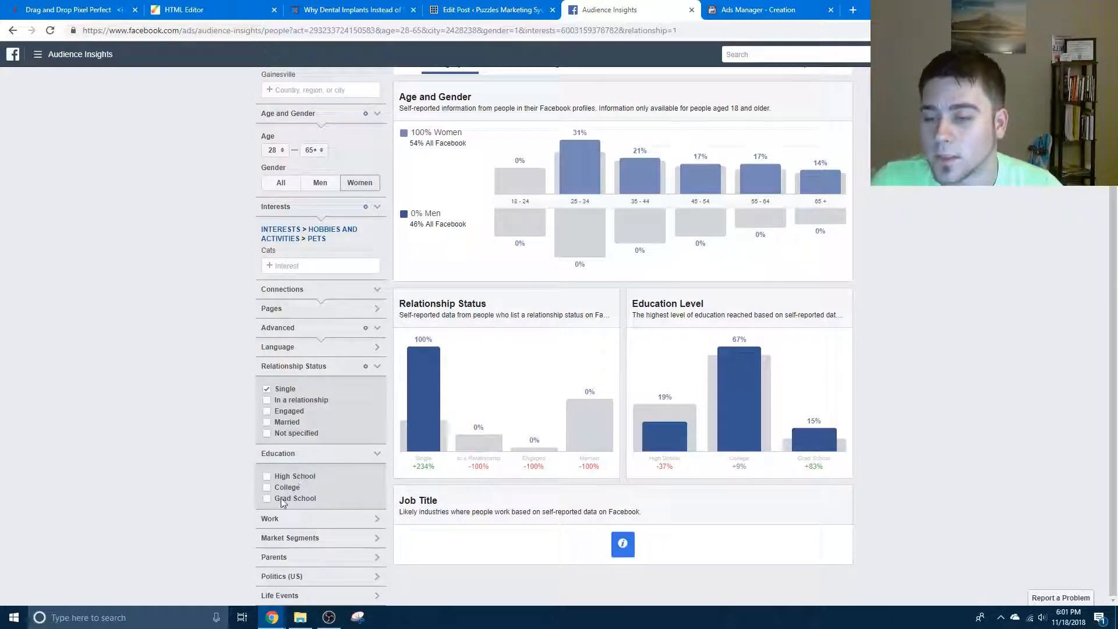
click(296, 453)
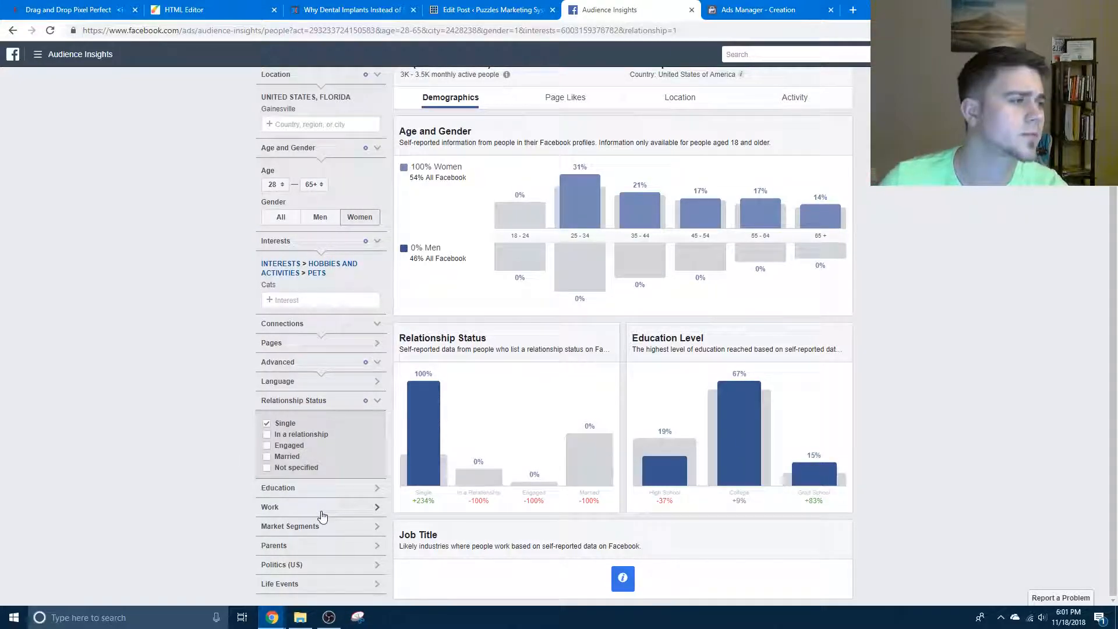
click(322, 514)
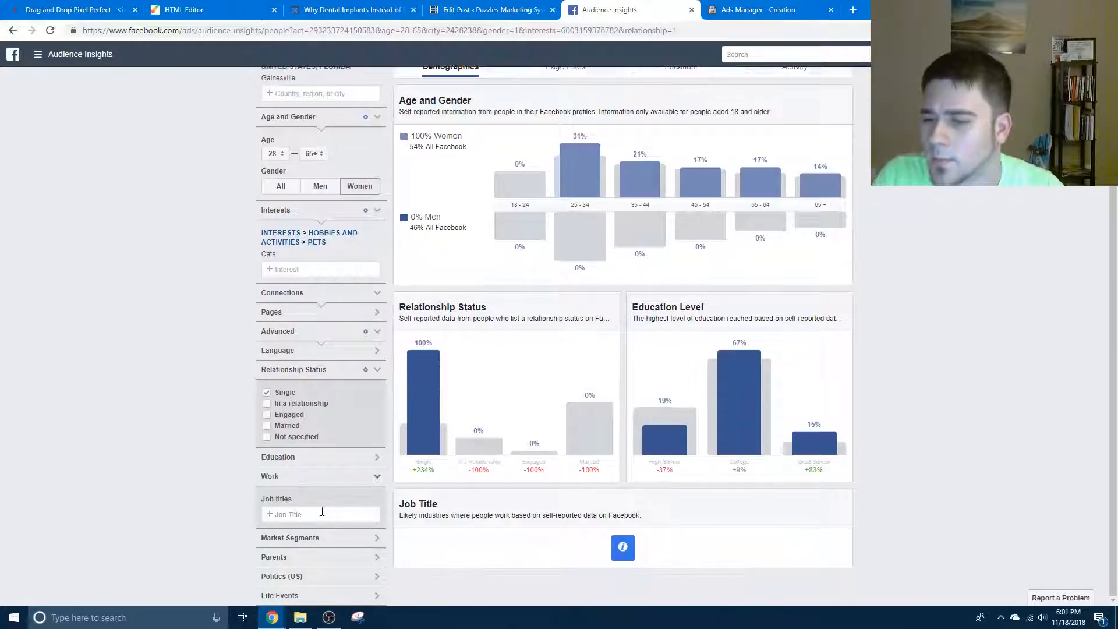
click(293, 485)
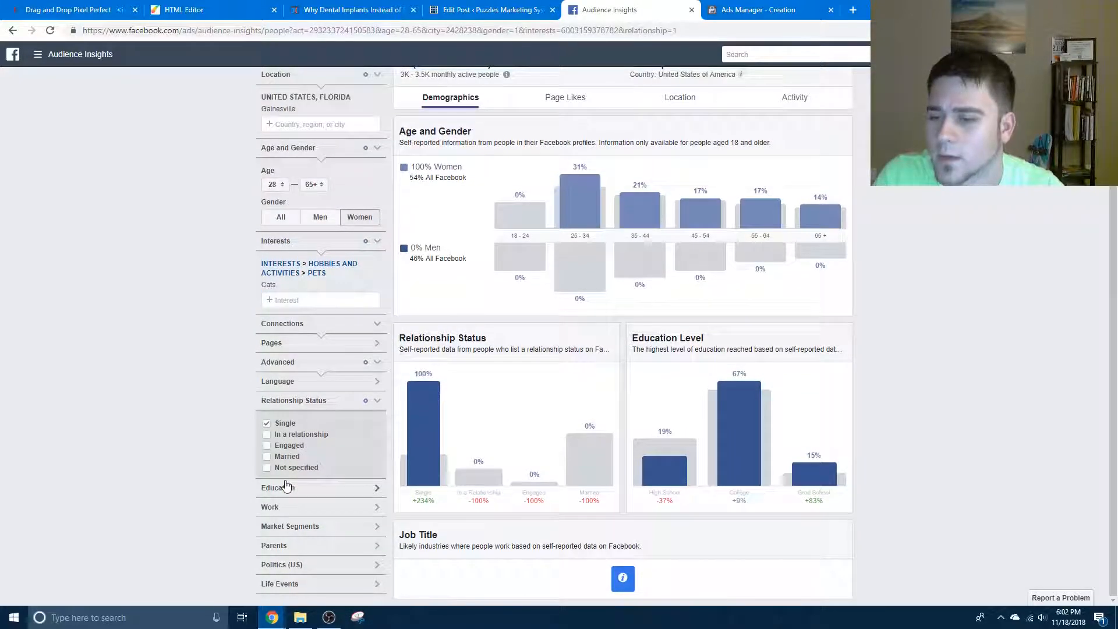
click(351, 534)
scroll(381, 495, down, 1)
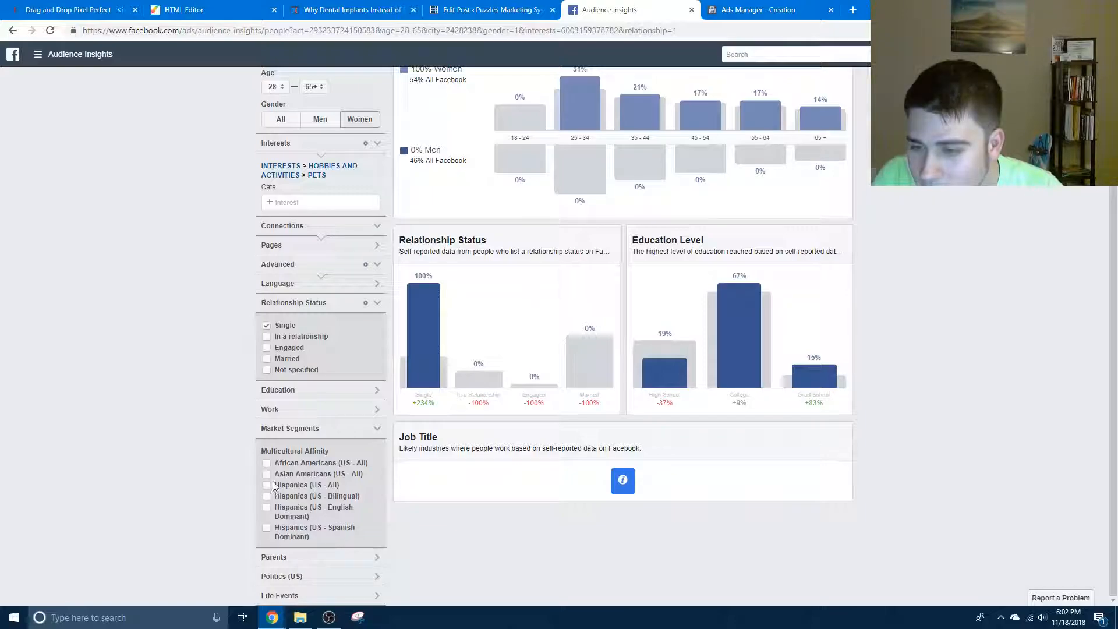
click(304, 430)
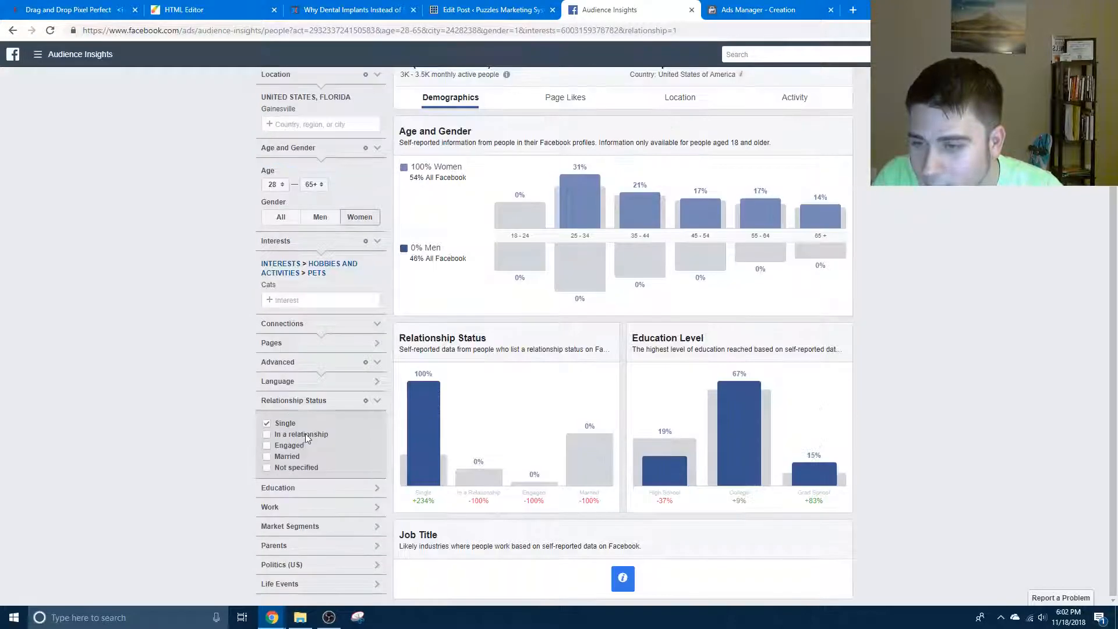
- Limit the audience to parents with a child of 0 - 12 Months or 18 - 26 years and collapse the parents filter
click(334, 551)
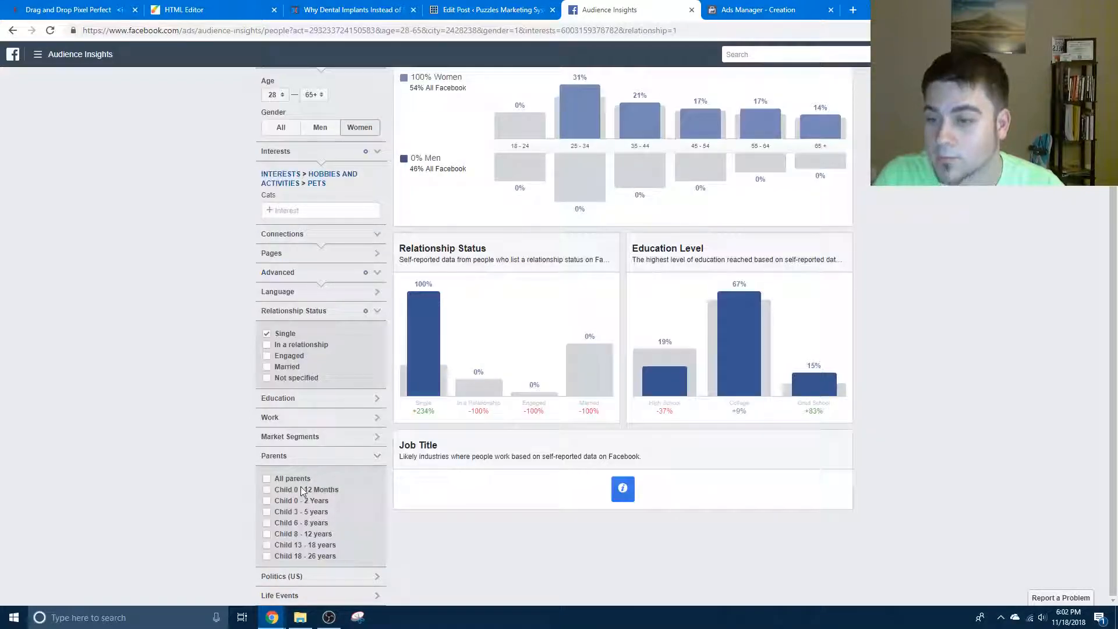
click(272, 493)
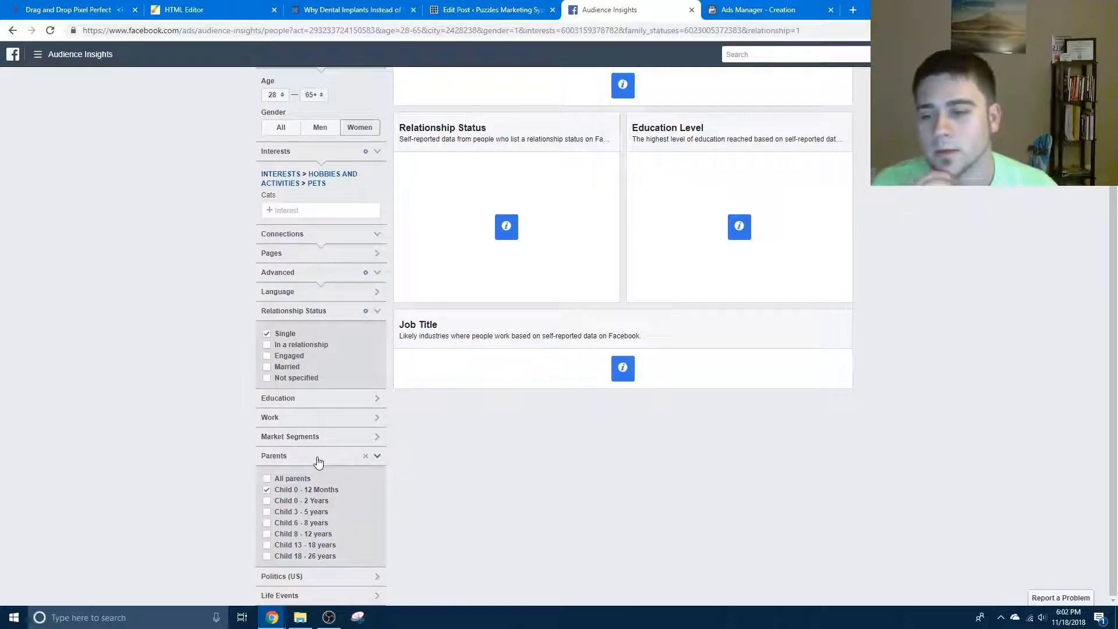
click(277, 558)
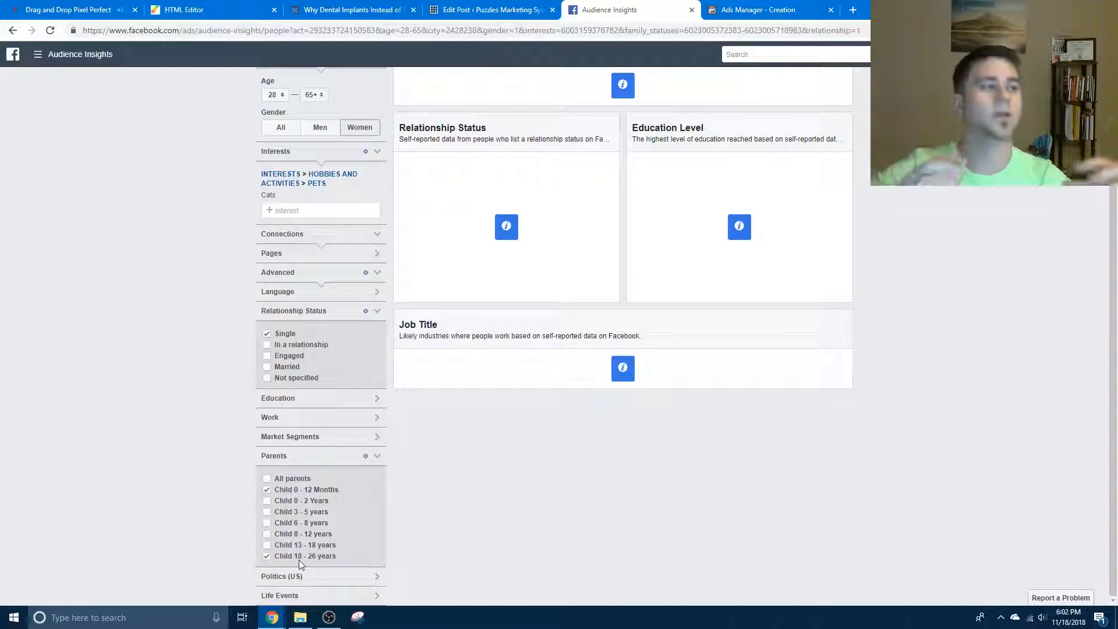
click(293, 460)
- Set the audience's US politics filter to Very Liberal and collapse it
click(327, 572)
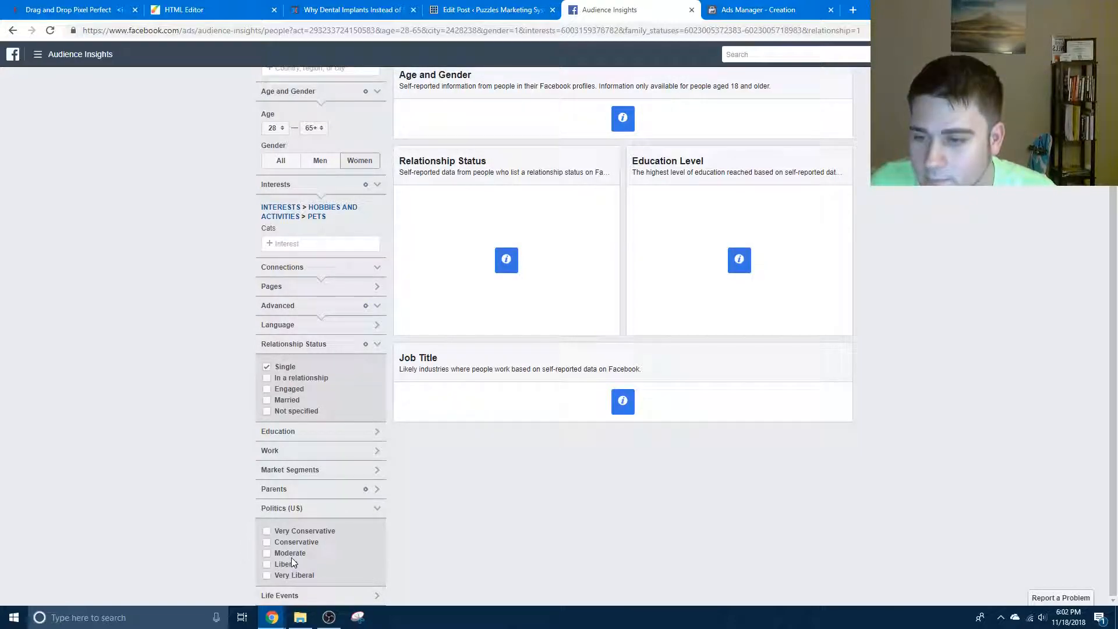
click(268, 576)
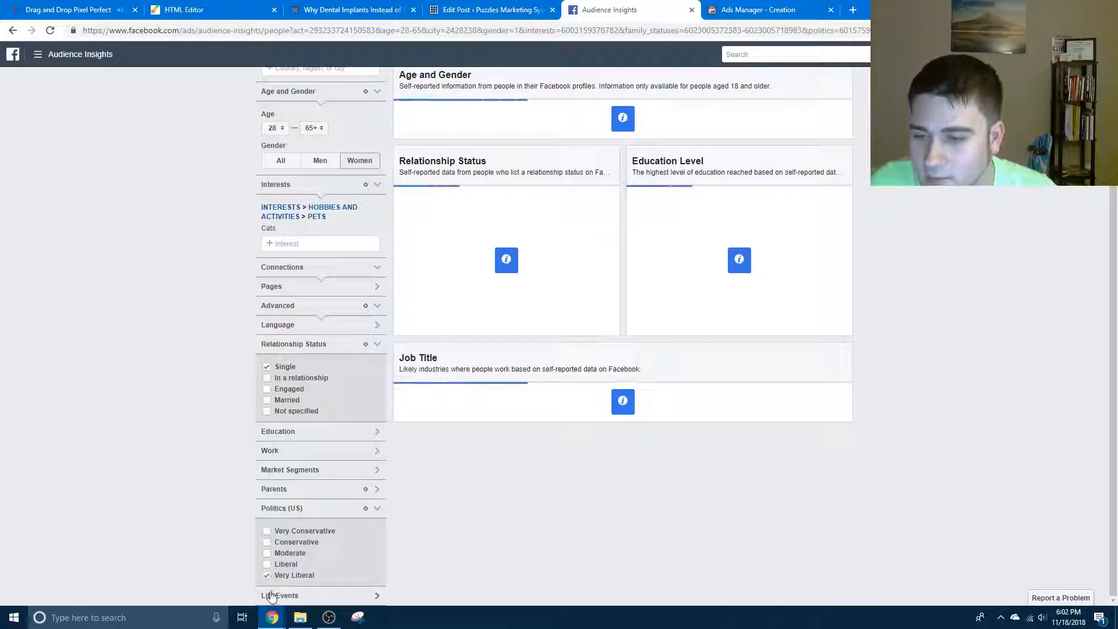
click(324, 512)
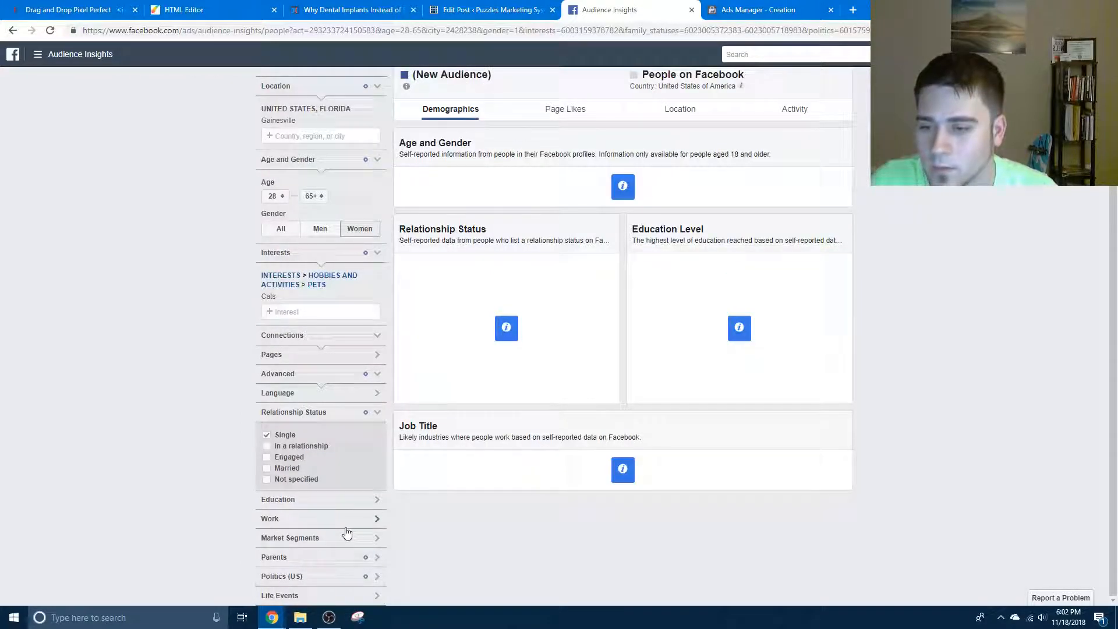
- Look through the Life Events filter options and collapse them without choosing any
click(351, 593)
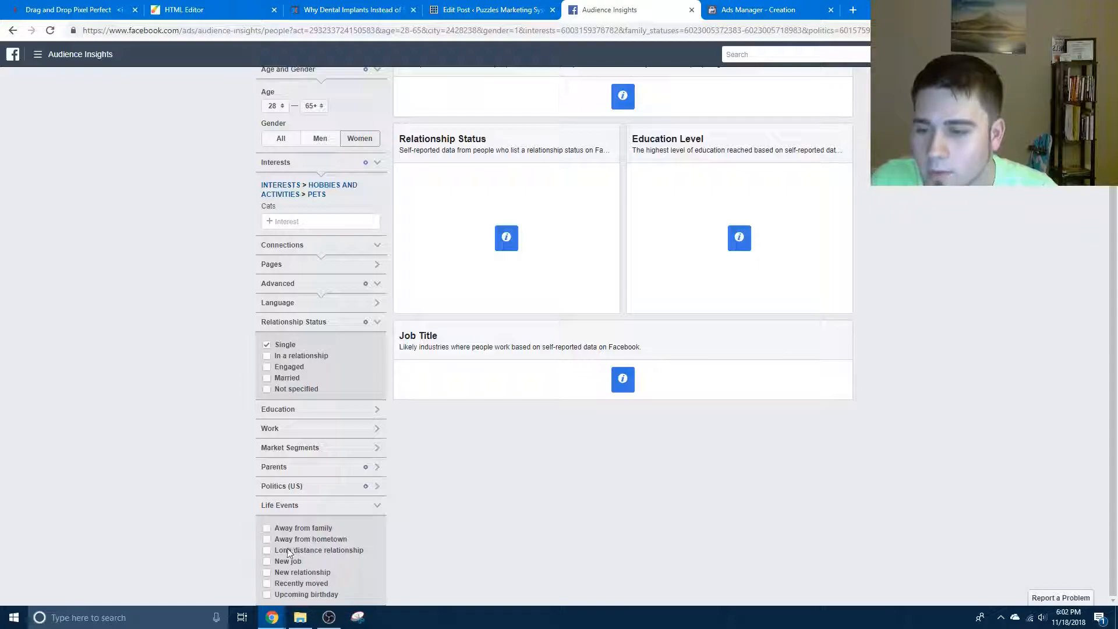
click(285, 512)
scroll(285, 489, up, 1)
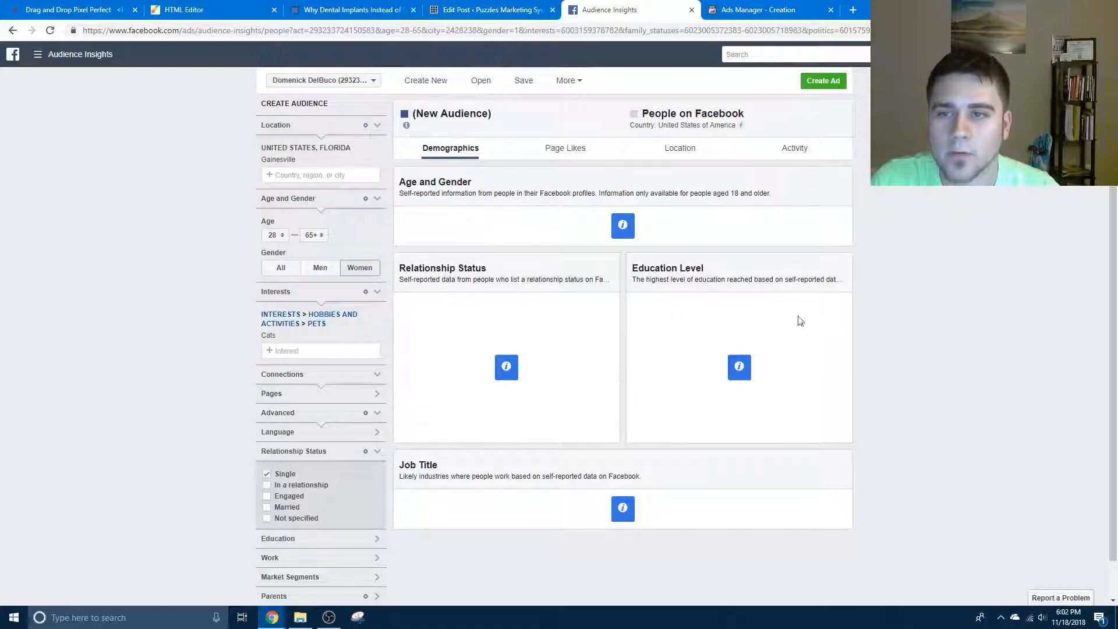
- View the Page Likes, Location and Activity insights for the new audience
click(546, 147)
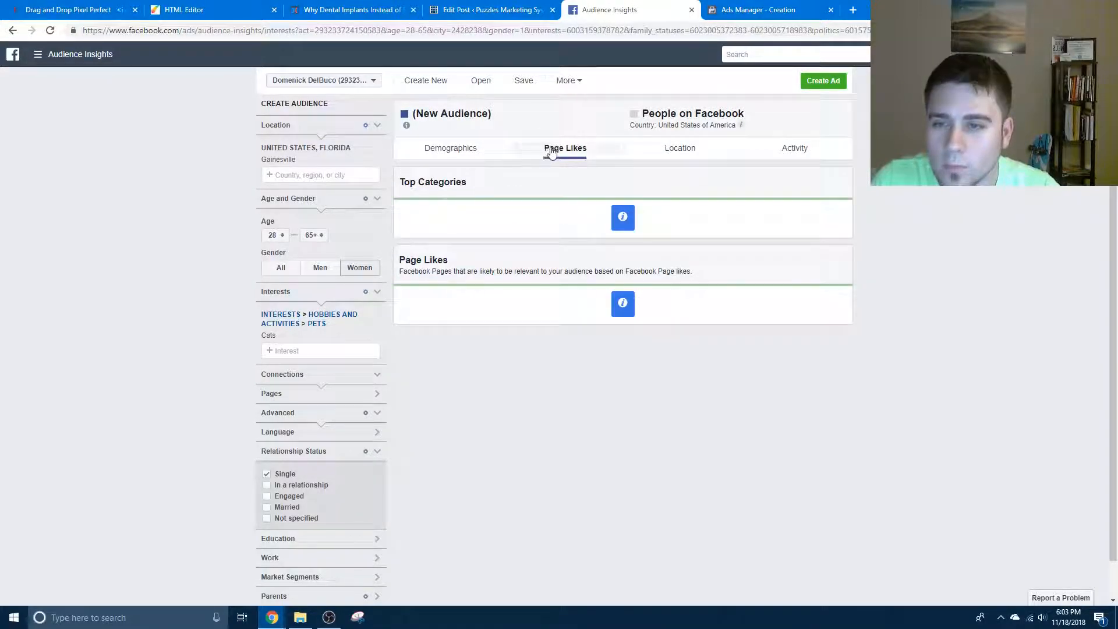
click(708, 148)
click(806, 150)
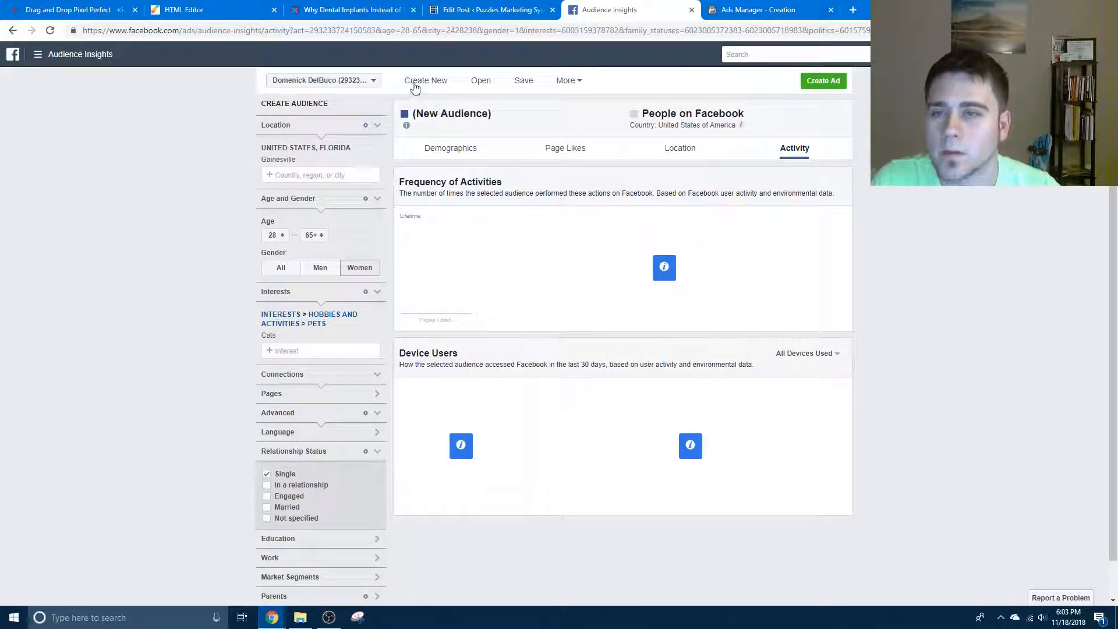
- Save the audience under the name CAT LOVERS
click(521, 84)
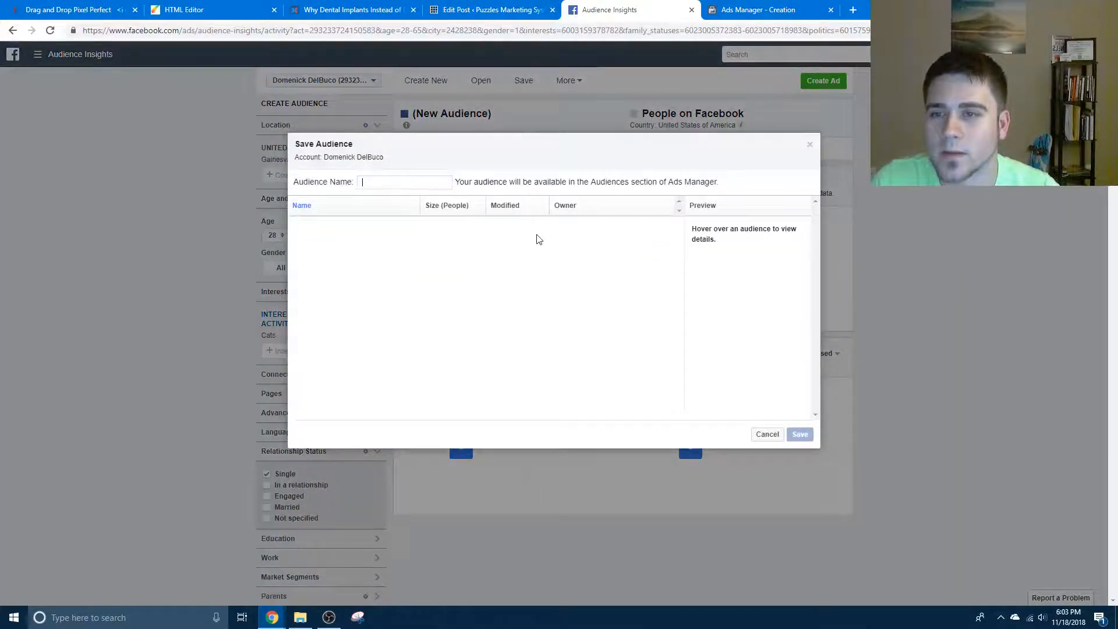
text(CAT)
text(LOVERS)
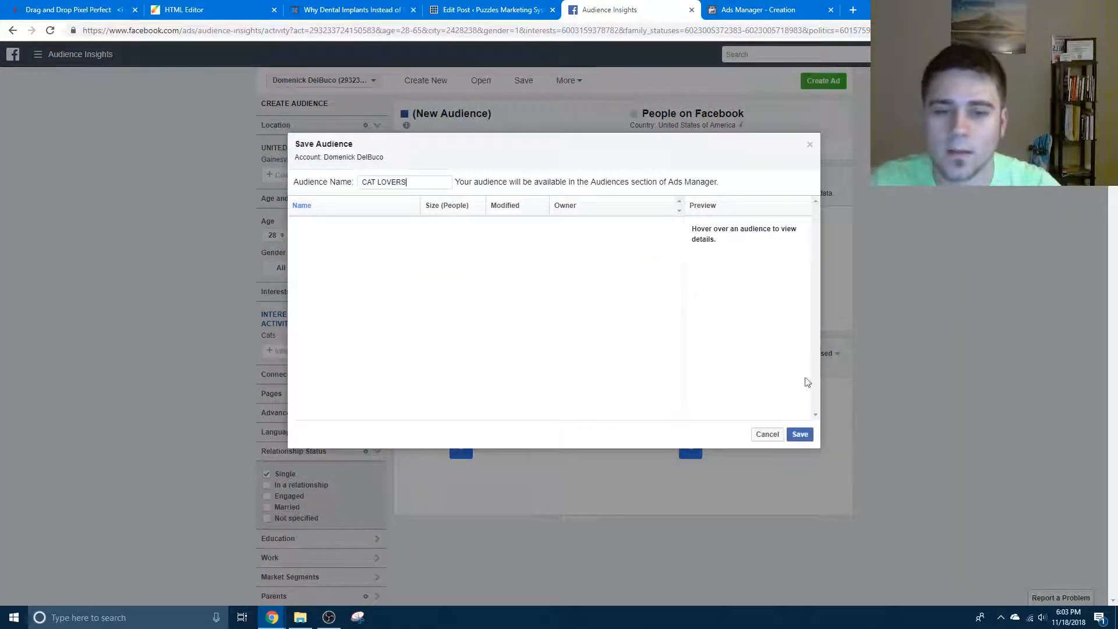
click(800, 434)
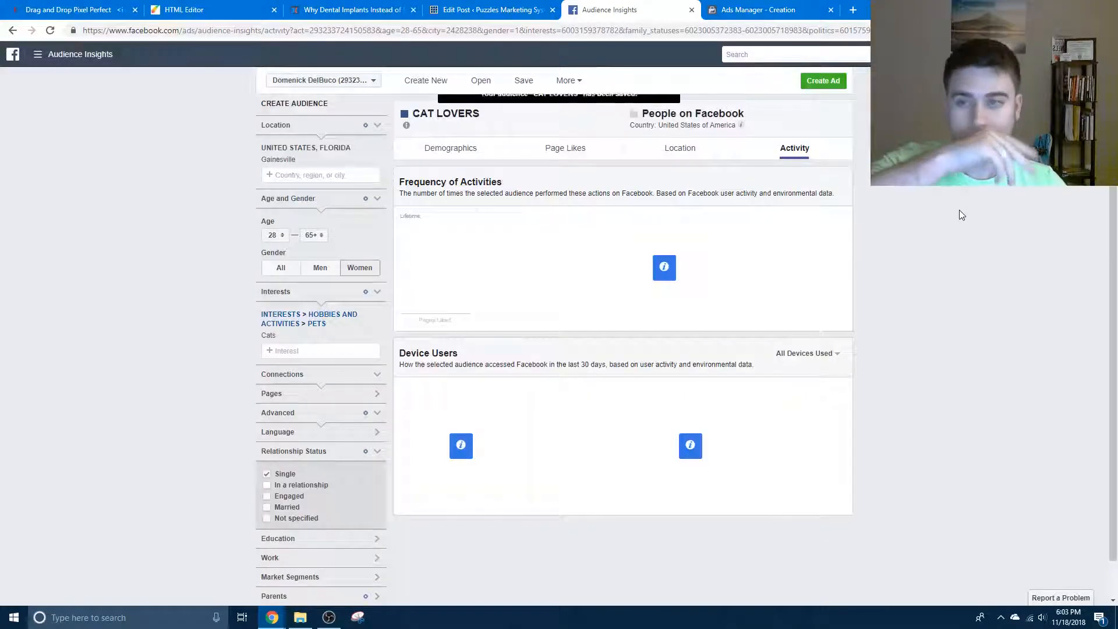
- Start an ad for the saved audience in Ads Manager and name the new campaign CAT GROOMING CAMPAIGN
click(823, 82)
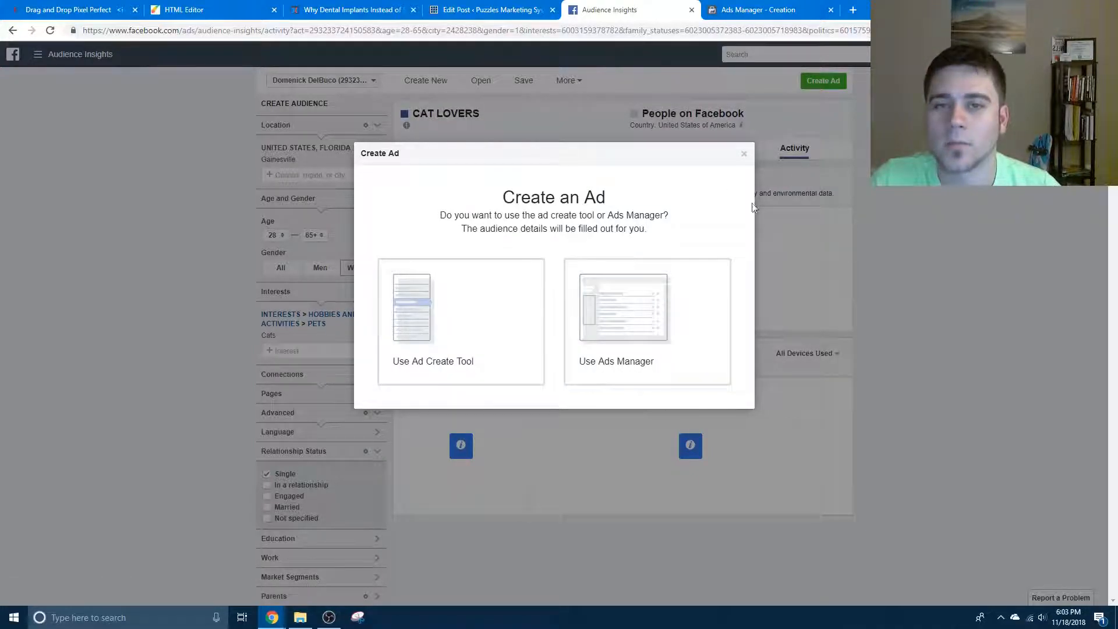
click(673, 319)
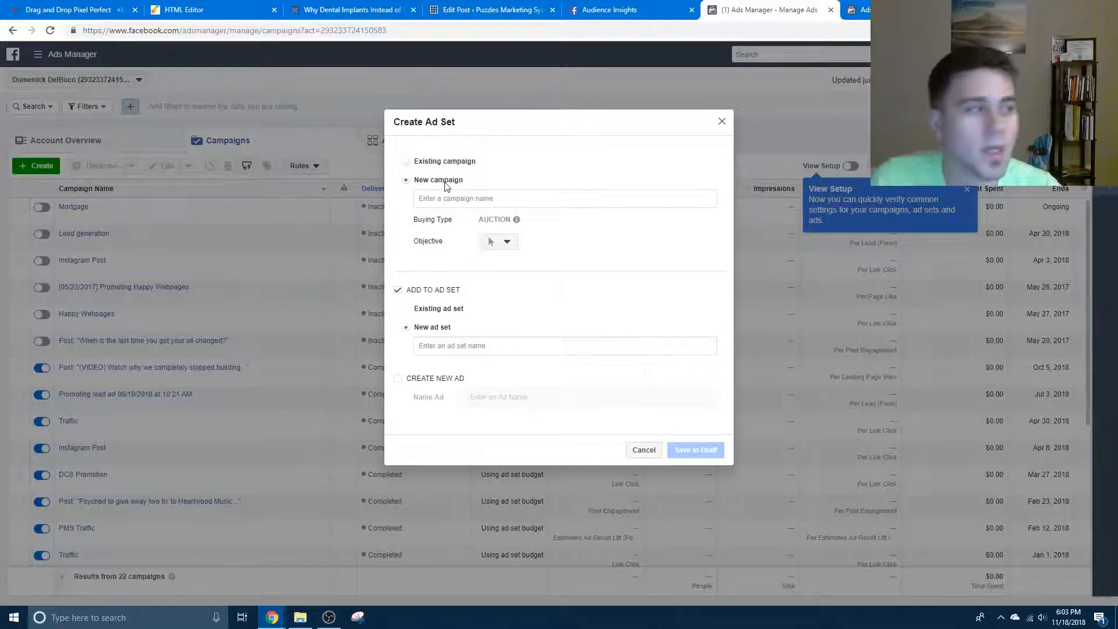
click(488, 197)
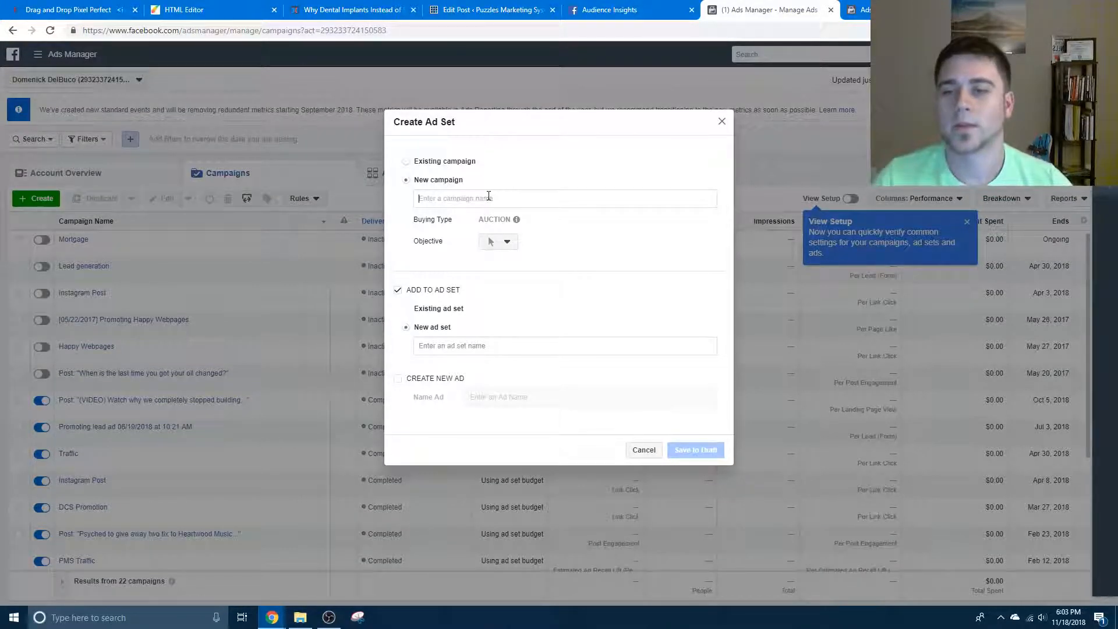
text(C)
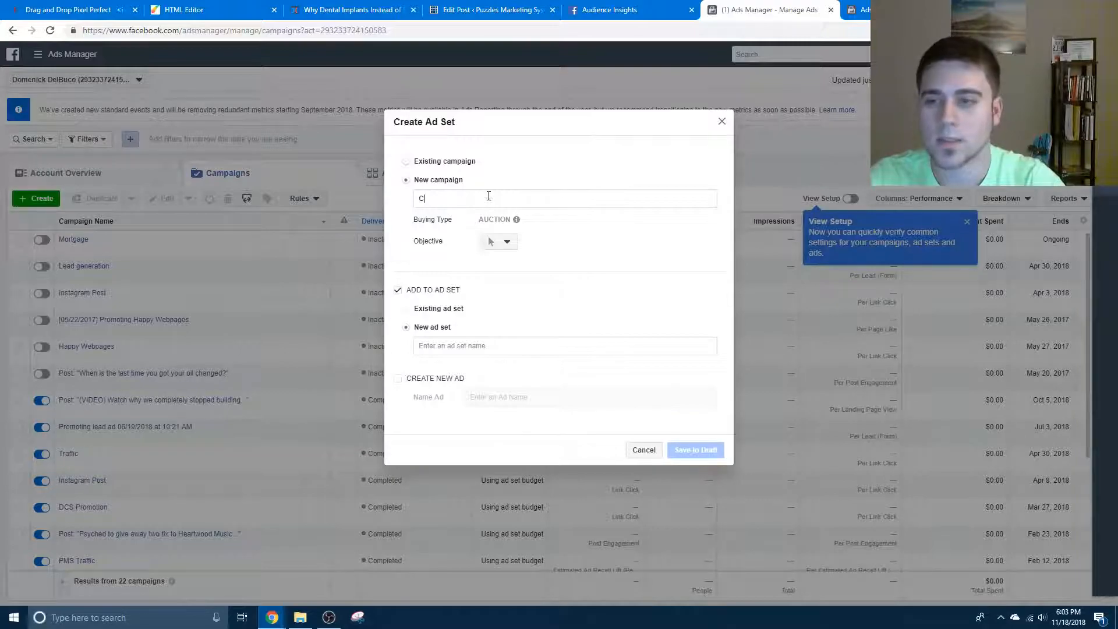
text(AT GROOMING CAMPAIGN)
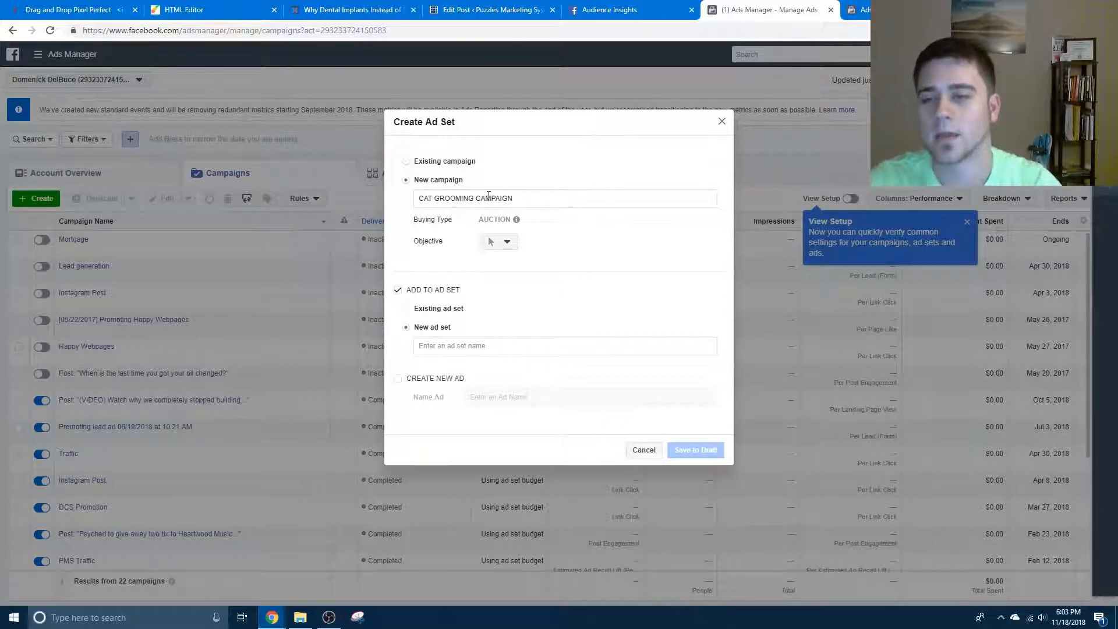
- Examine the objective categories available for the new campaign, leaving the list without picking one
click(499, 243)
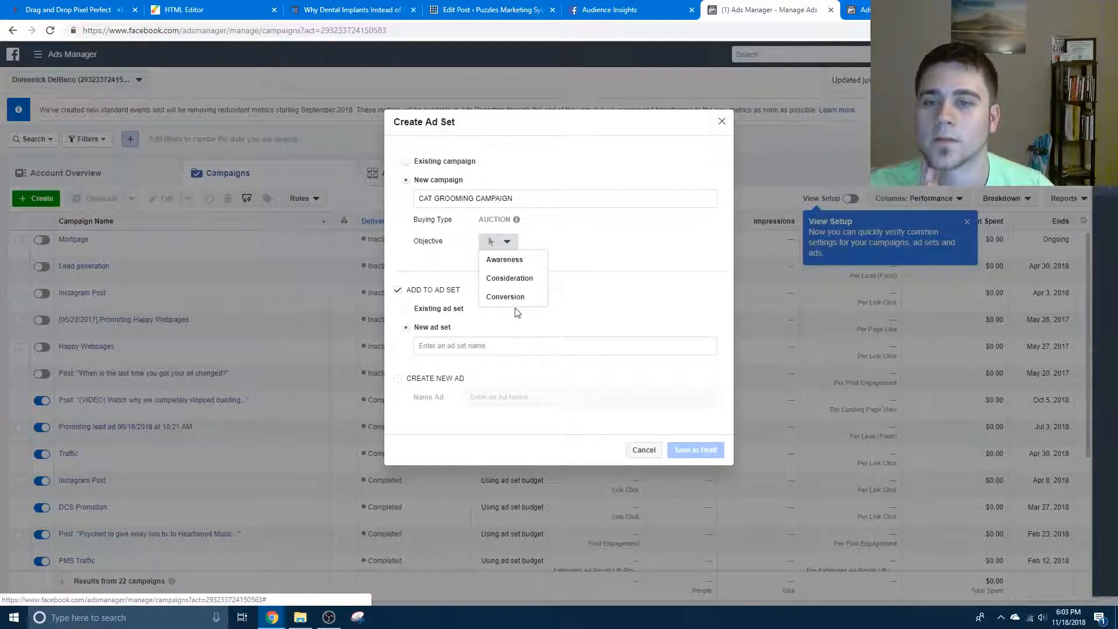
click(511, 240)
click(507, 242)
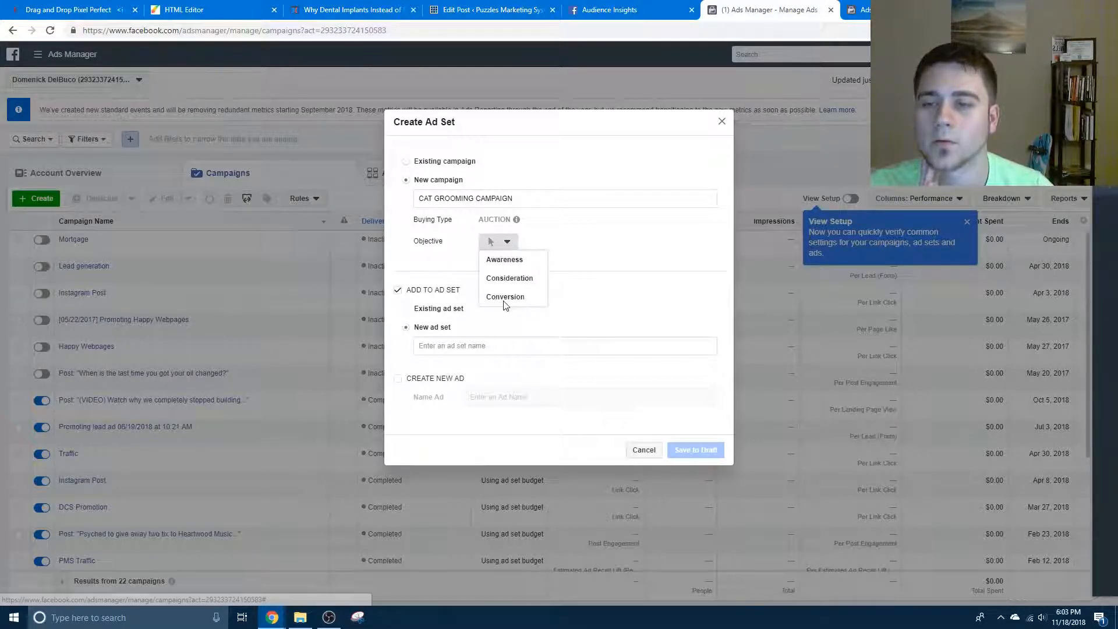
click(510, 241)
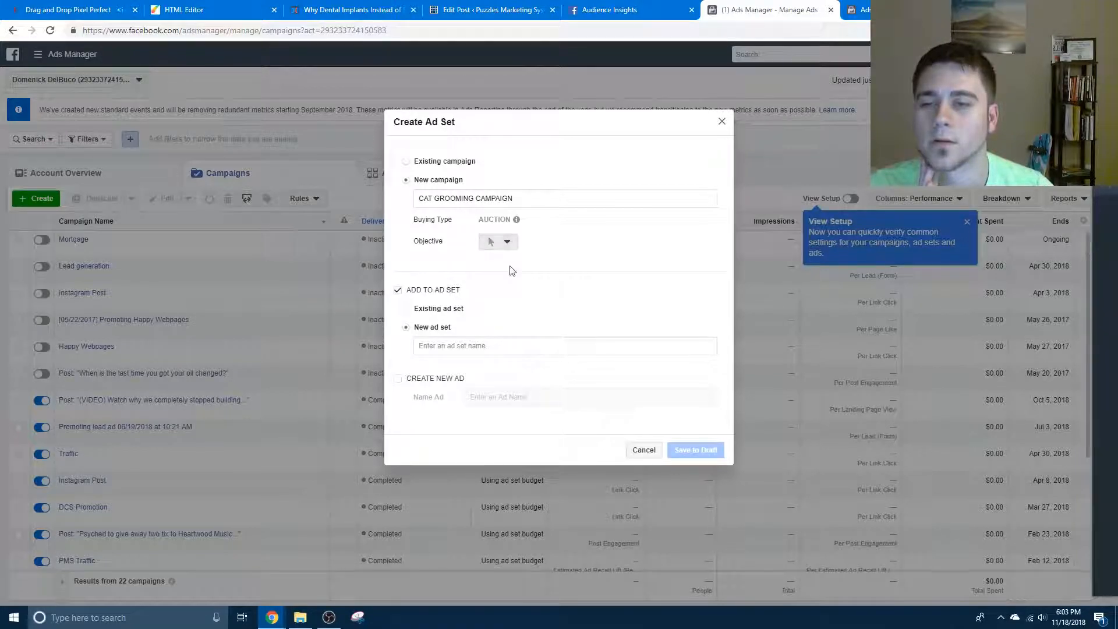
click(504, 240)
click(601, 223)
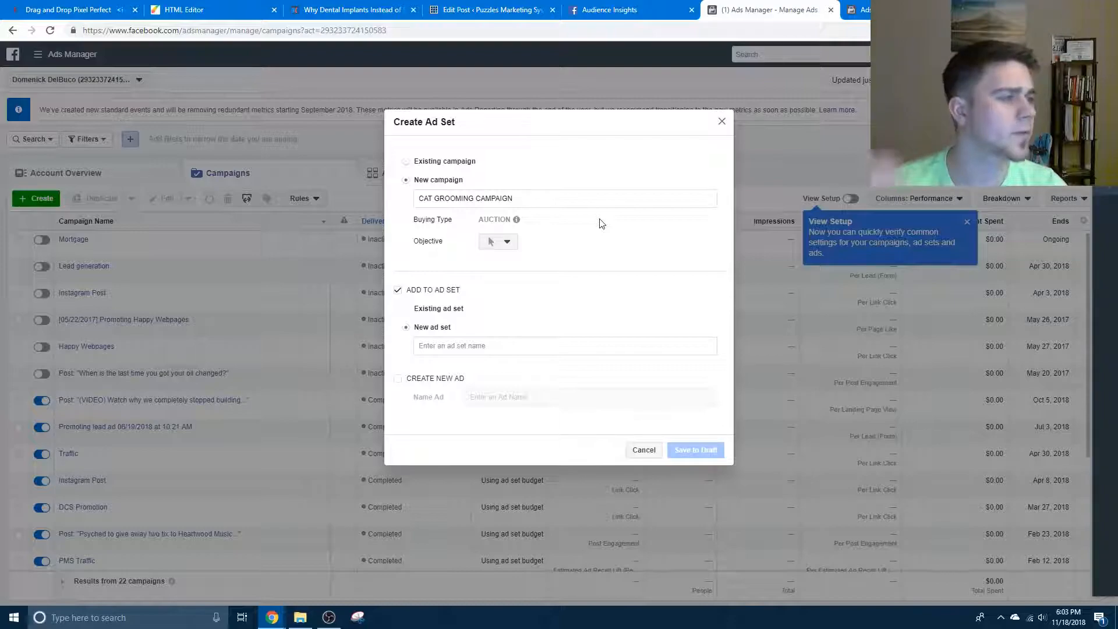
click(492, 241)
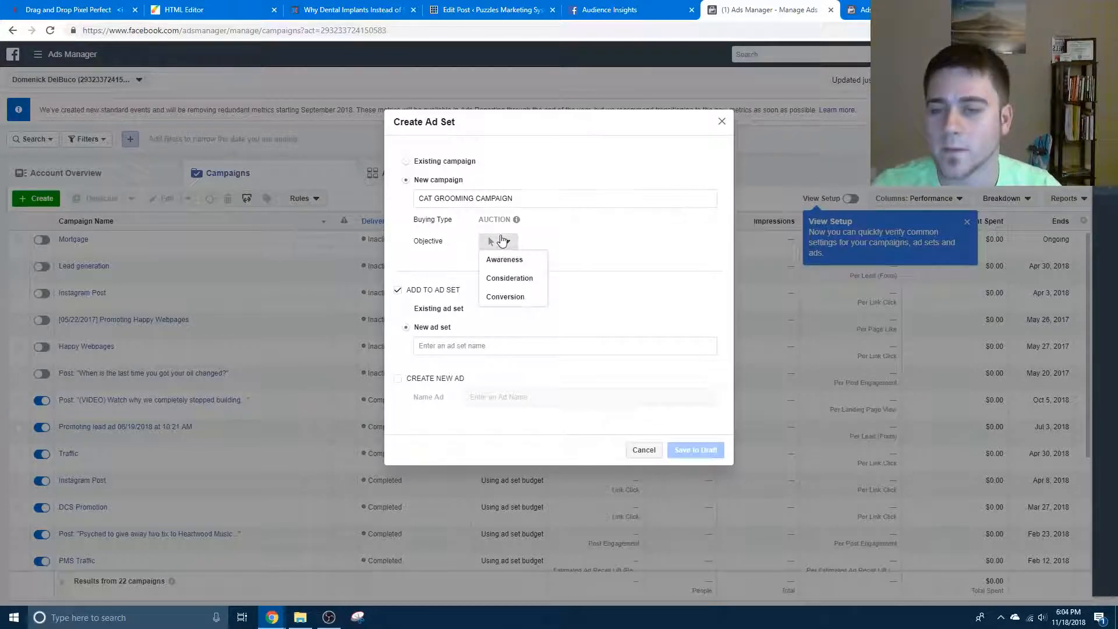
click(673, 197)
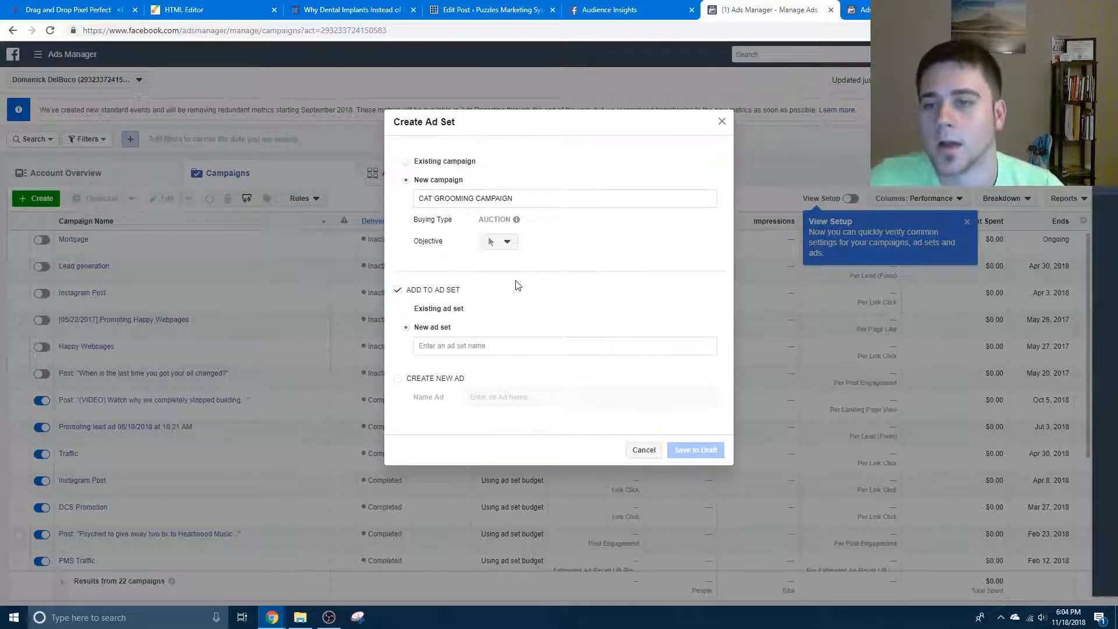
click(506, 243)
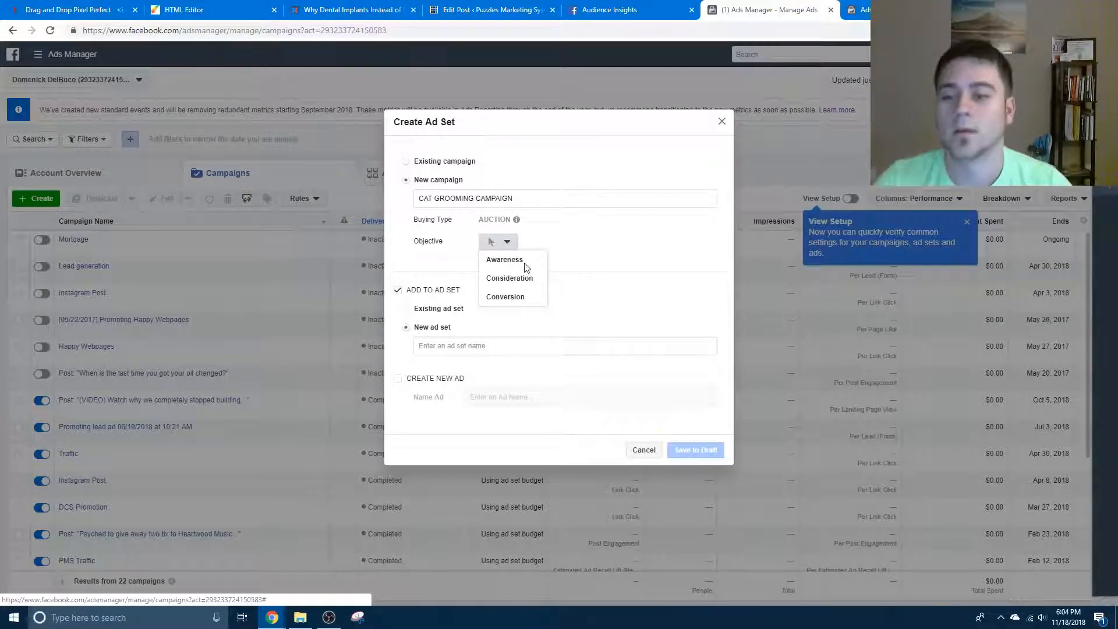
click(612, 265)
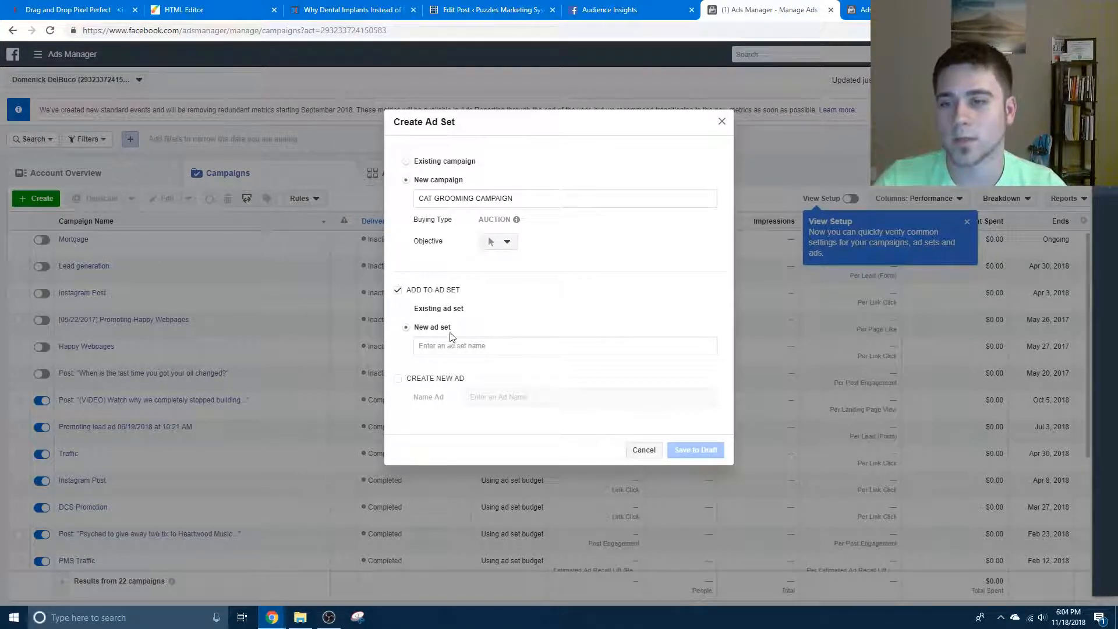
- Name the new ad set CAT GROOMING AD SET
click(482, 347)
text(CAT GROOMING)
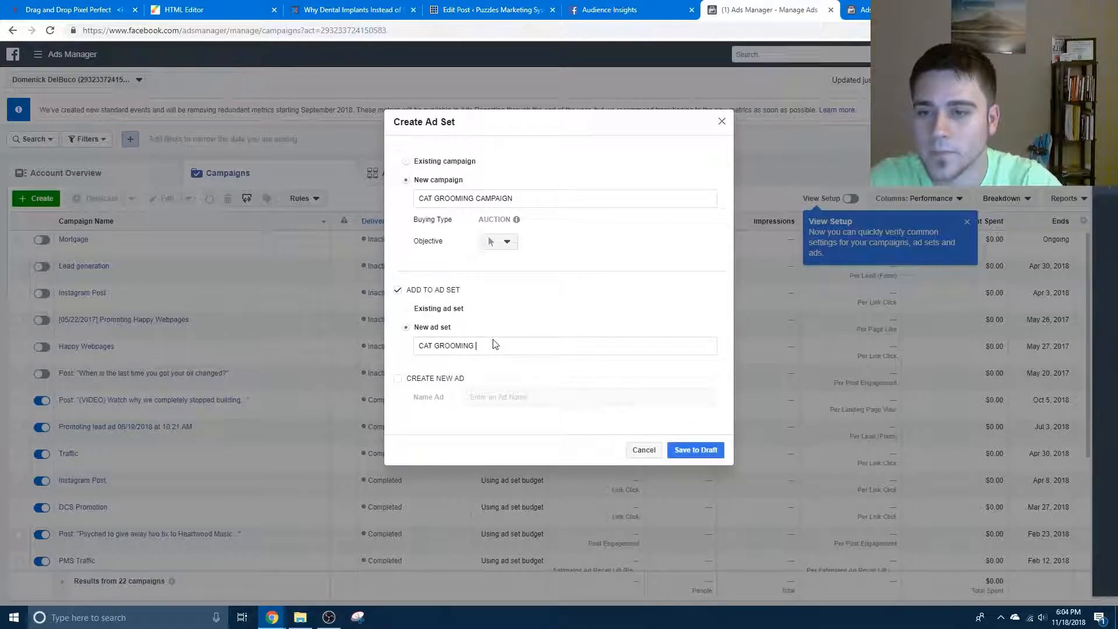
text( AD S)
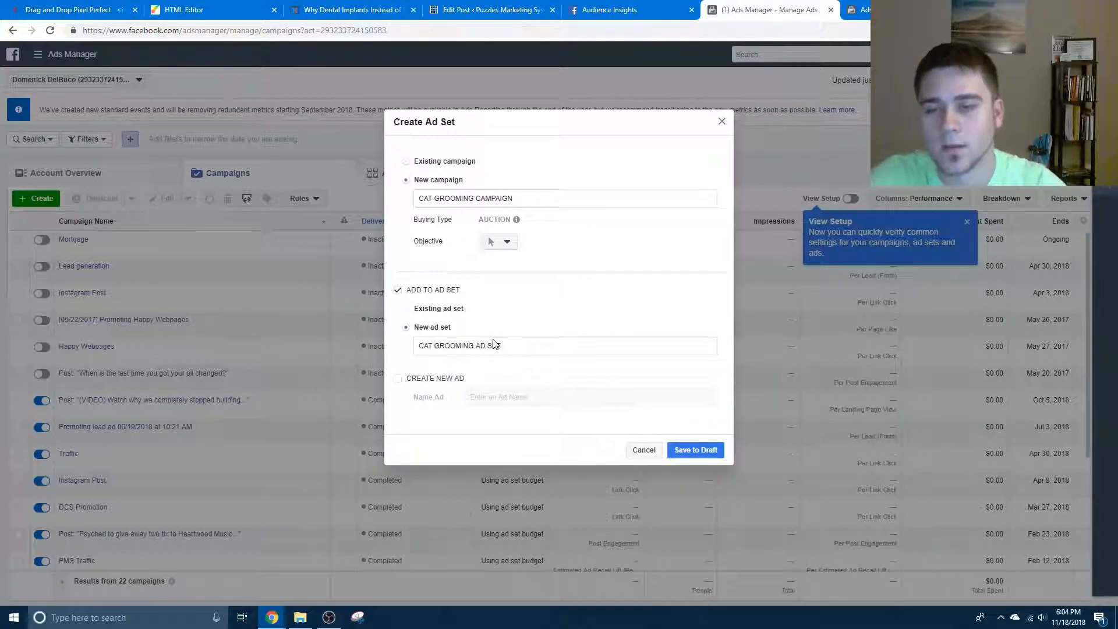
- Complete the ad set name CAT GROOMING AD SET, save the campaign to draft and start a new ad for that ad set
text(ET)
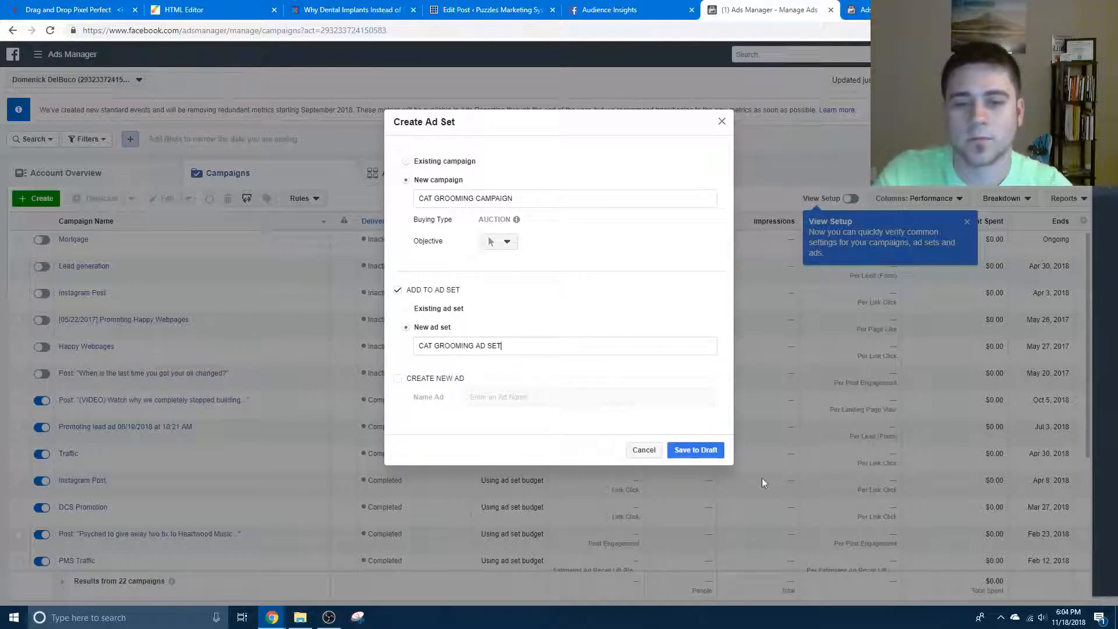
click(715, 456)
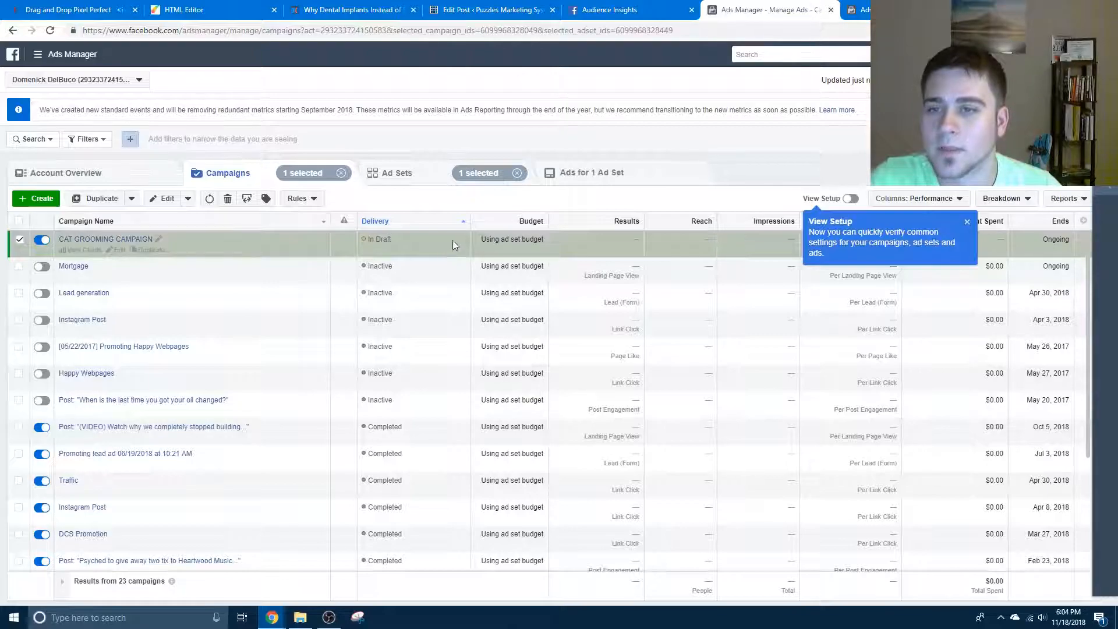
click(579, 177)
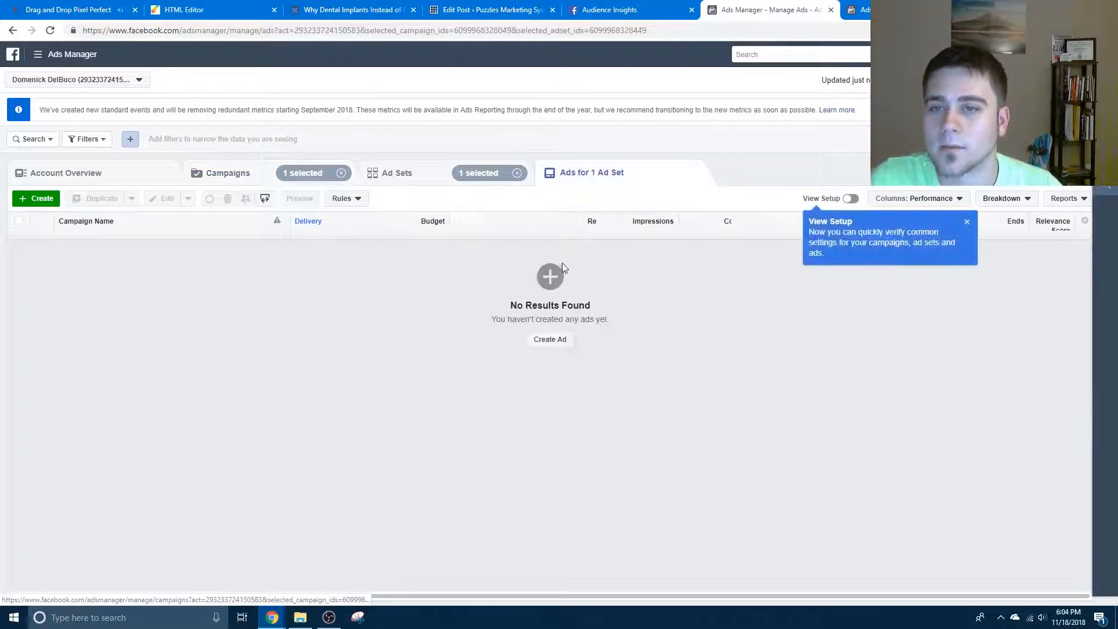
click(549, 338)
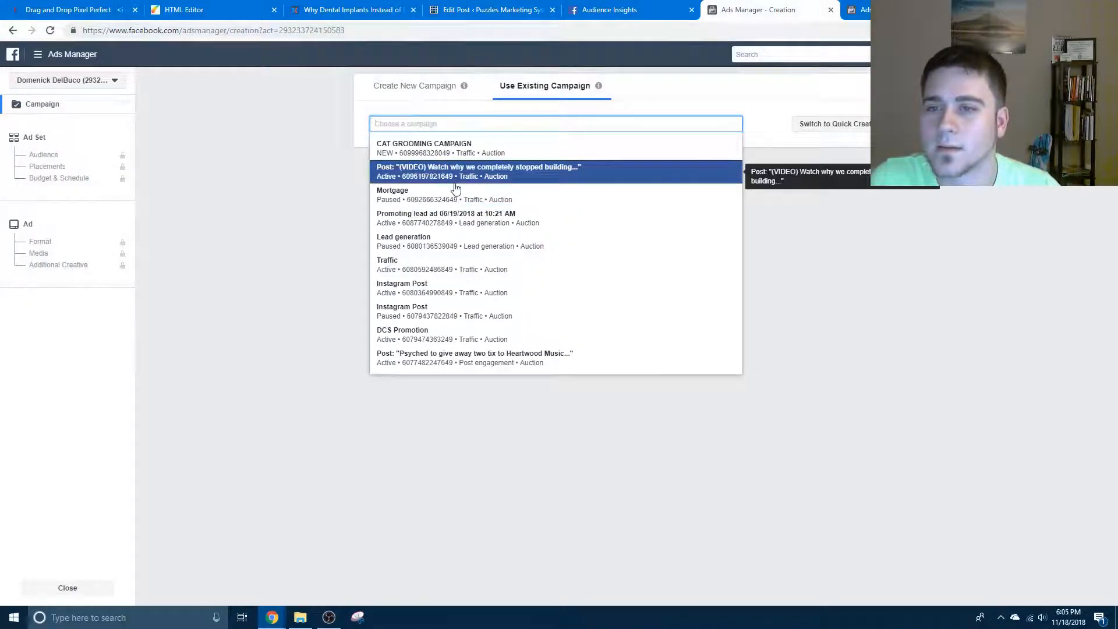
- Assign the new ad to the existing CAT GROOMING CAMPAIGN and the existing CAT GROOMING AD SET, continuing to the ad's own settings
click(456, 150)
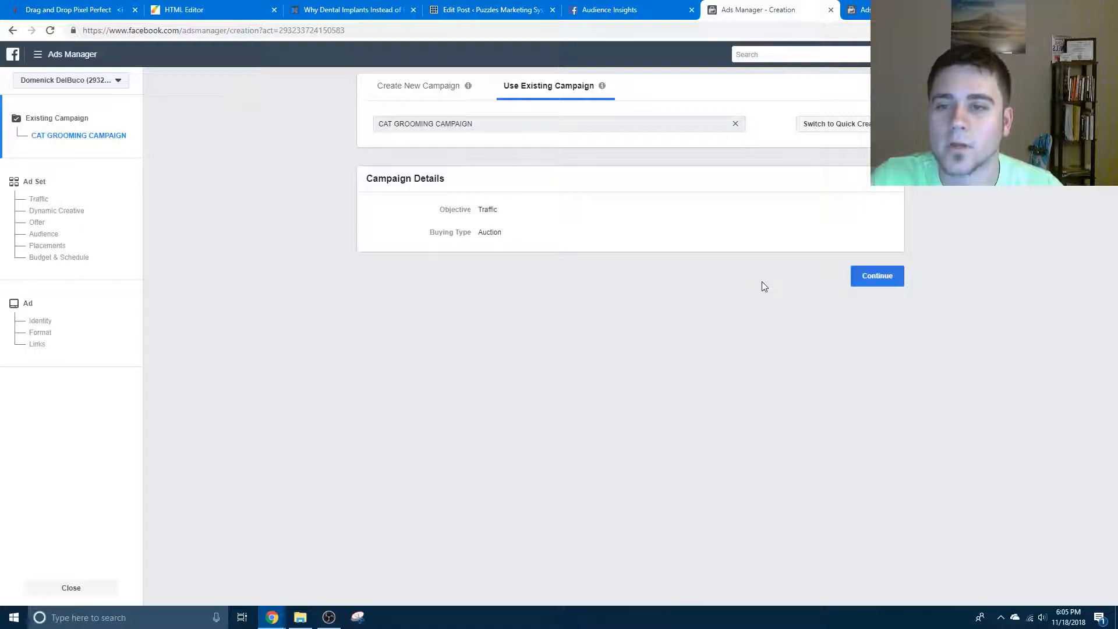
click(886, 275)
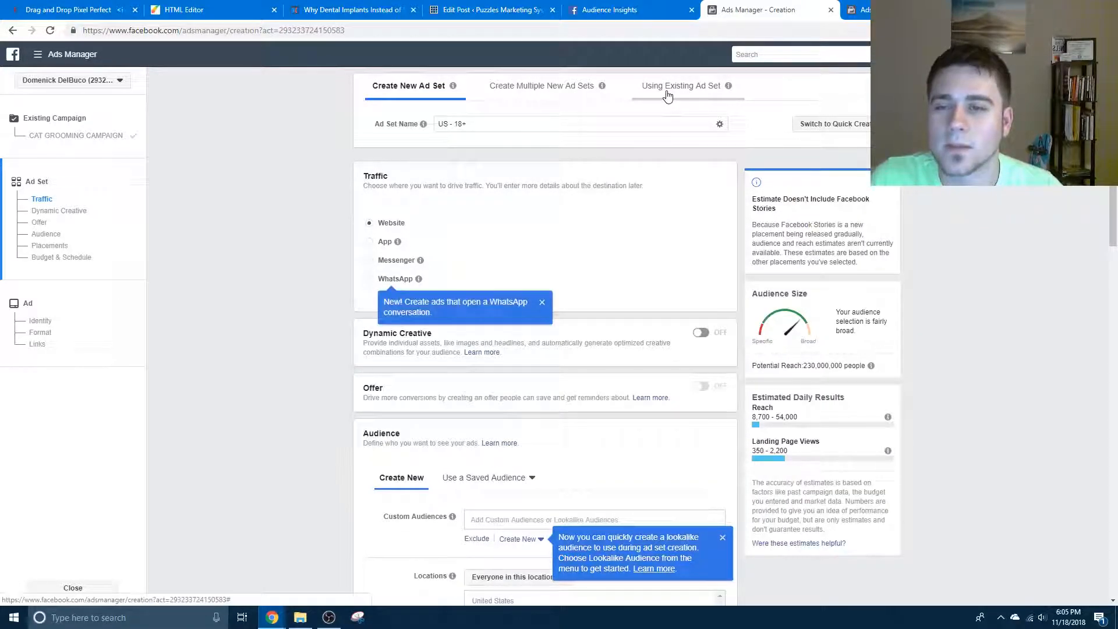
click(672, 102)
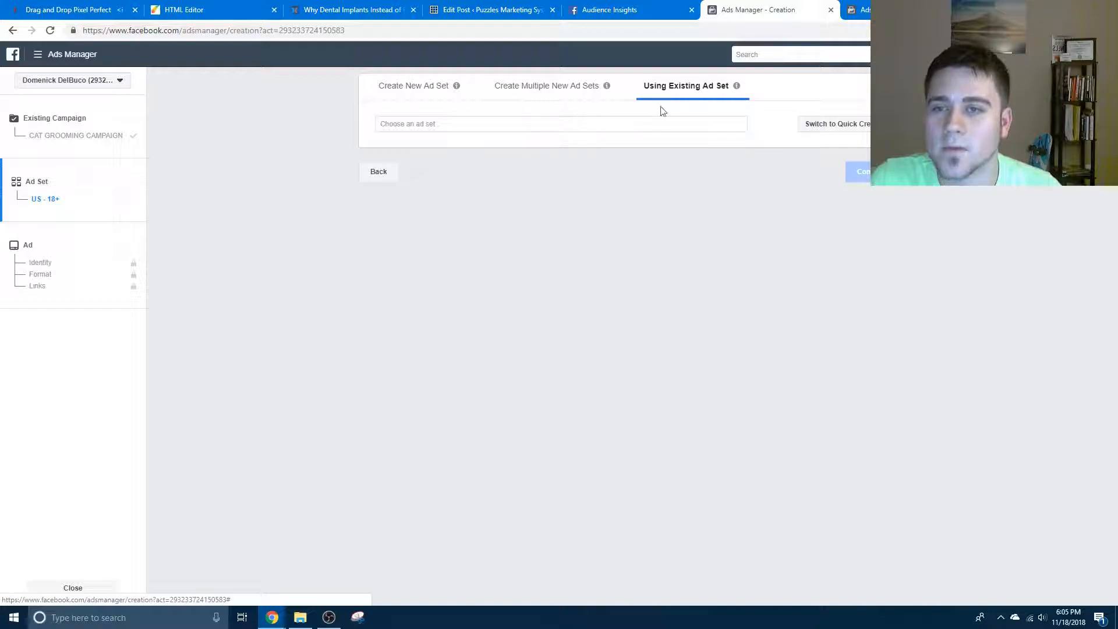
click(570, 124)
click(562, 145)
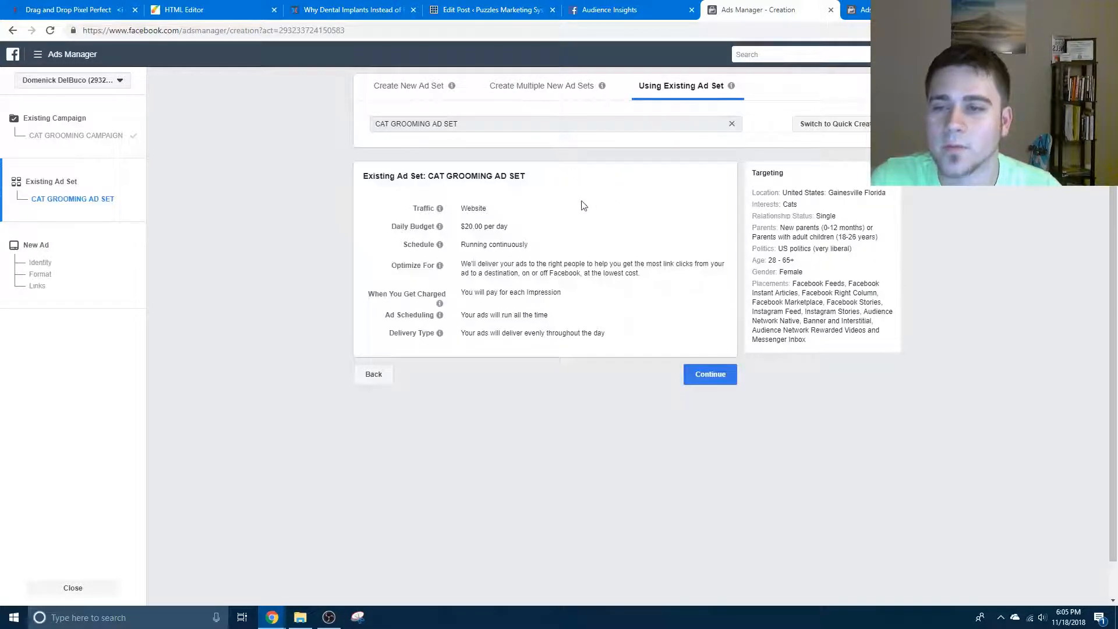
click(718, 379)
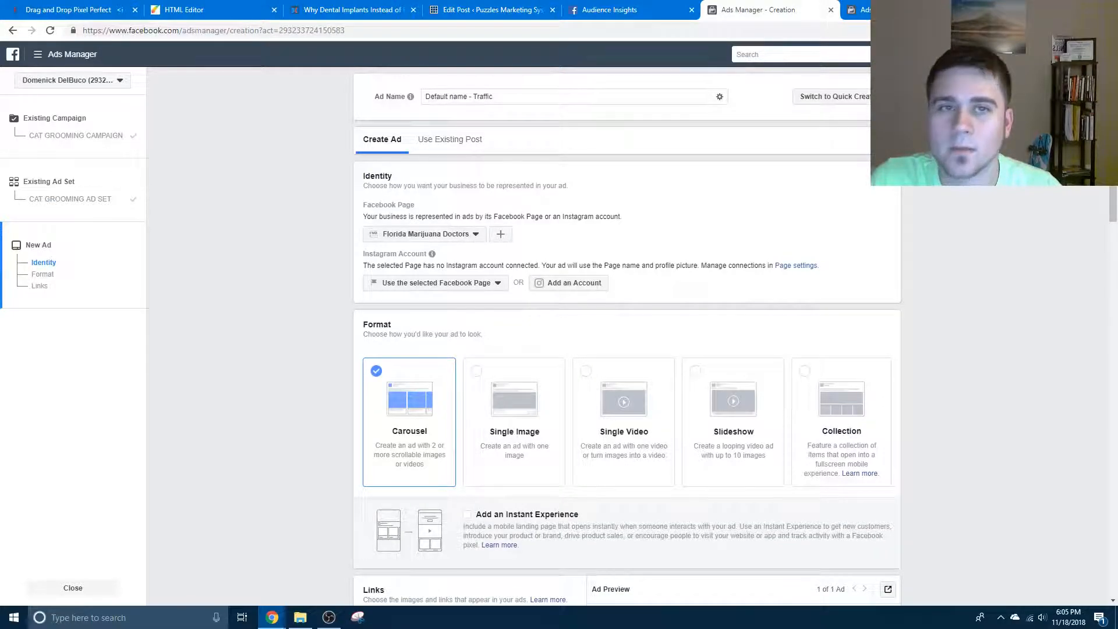
- Return to the new ad's settings with Delbuco Development as its Facebook page and set the format to Single Image
click(831, 9)
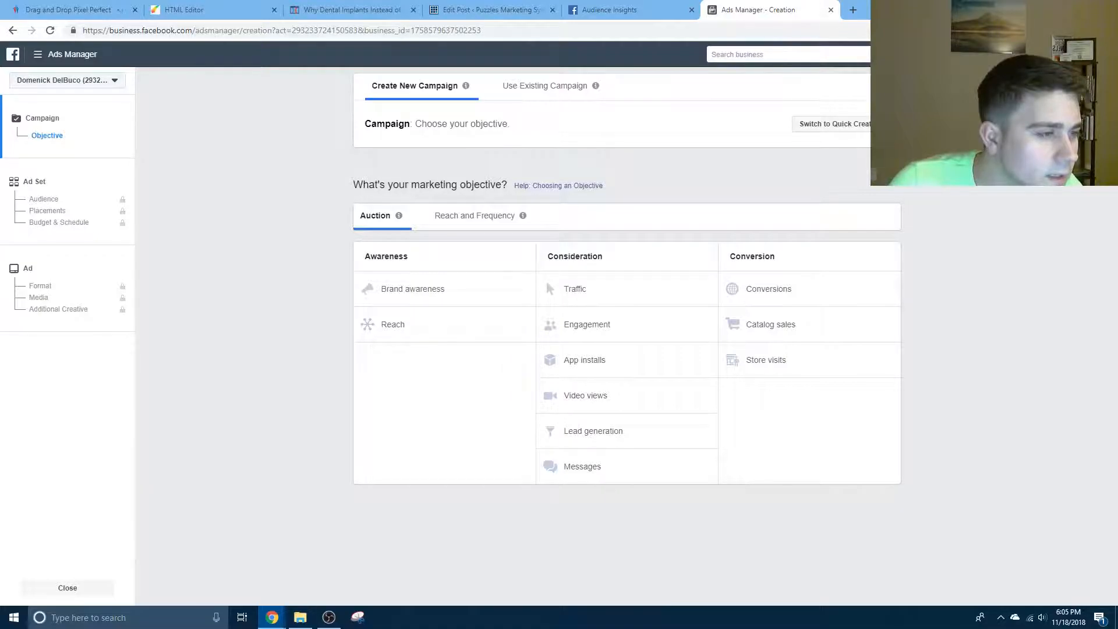
drag(1117, 41, 872, 12)
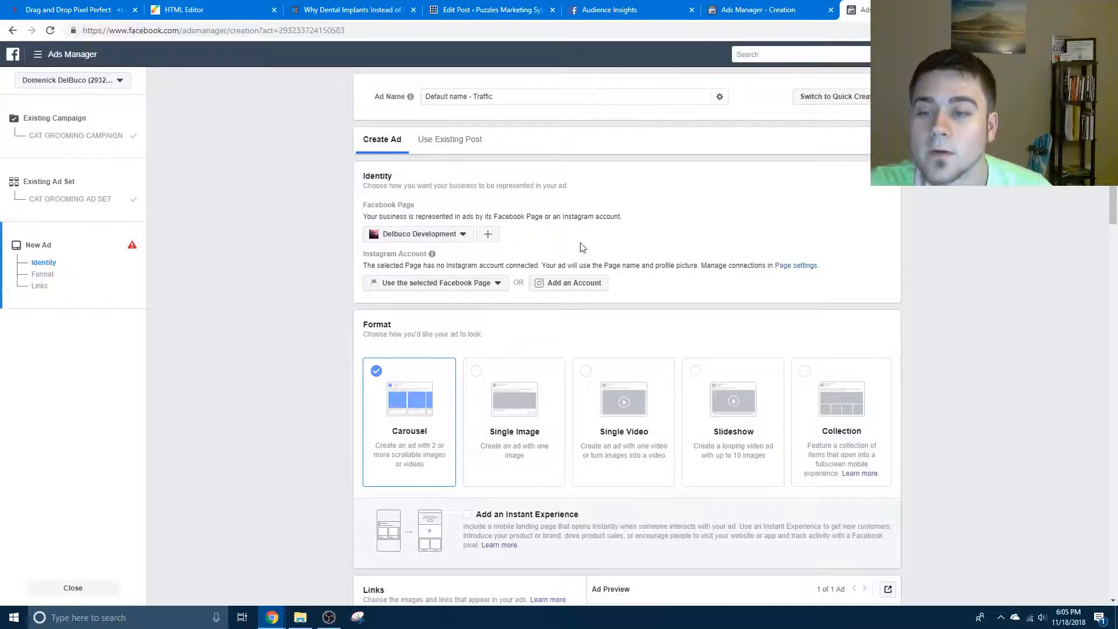
scroll(582, 247, down, 1)
scroll(704, 294, down, 1)
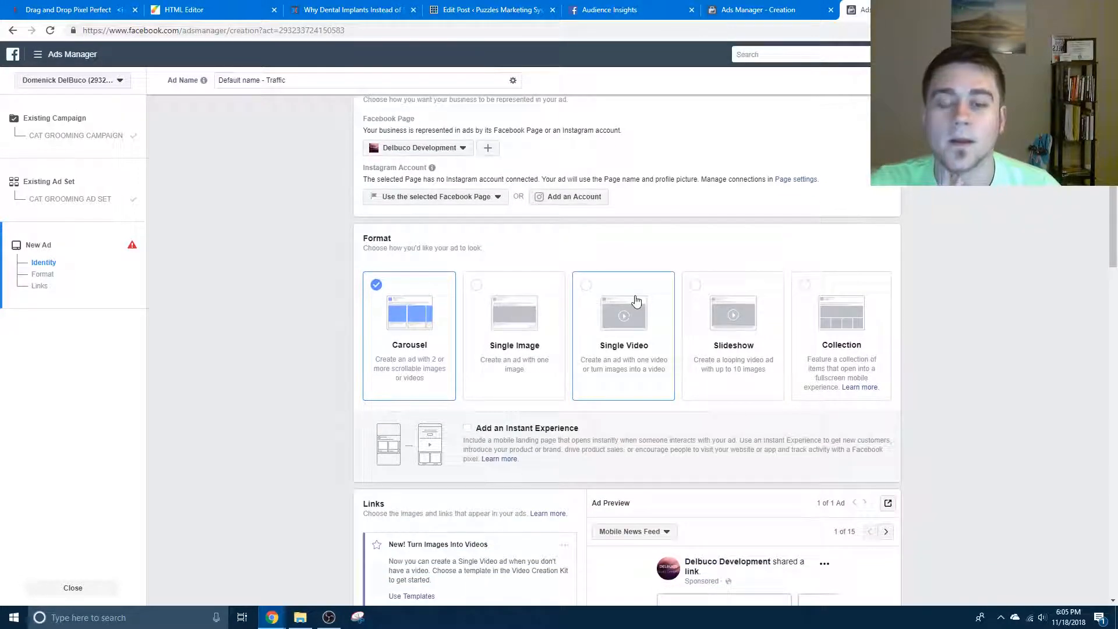
scroll(431, 347, up, 2)
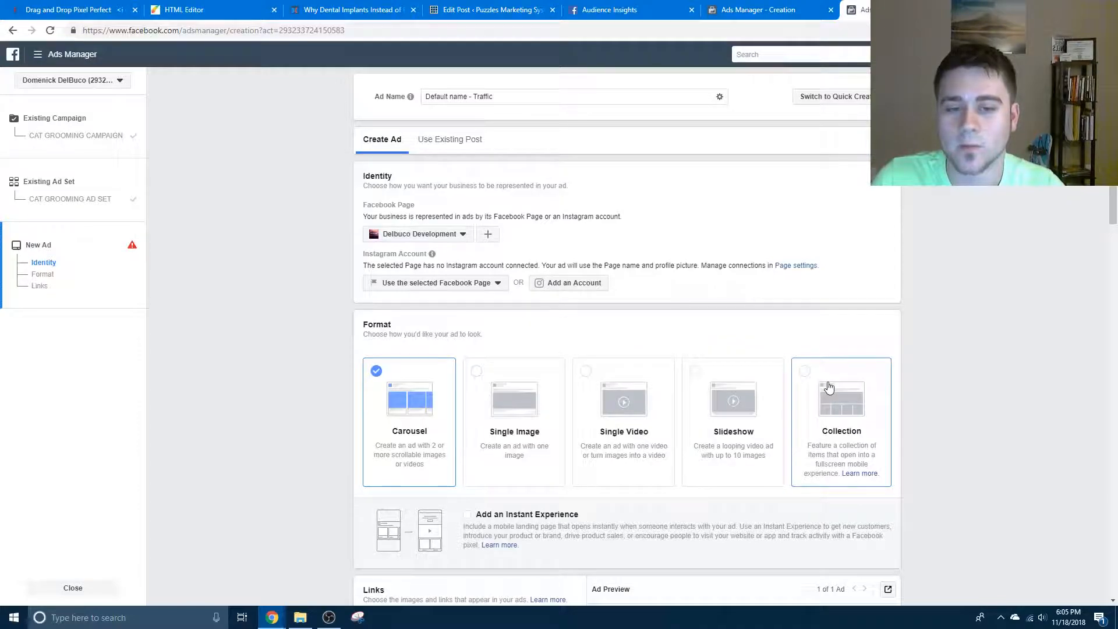
click(598, 399)
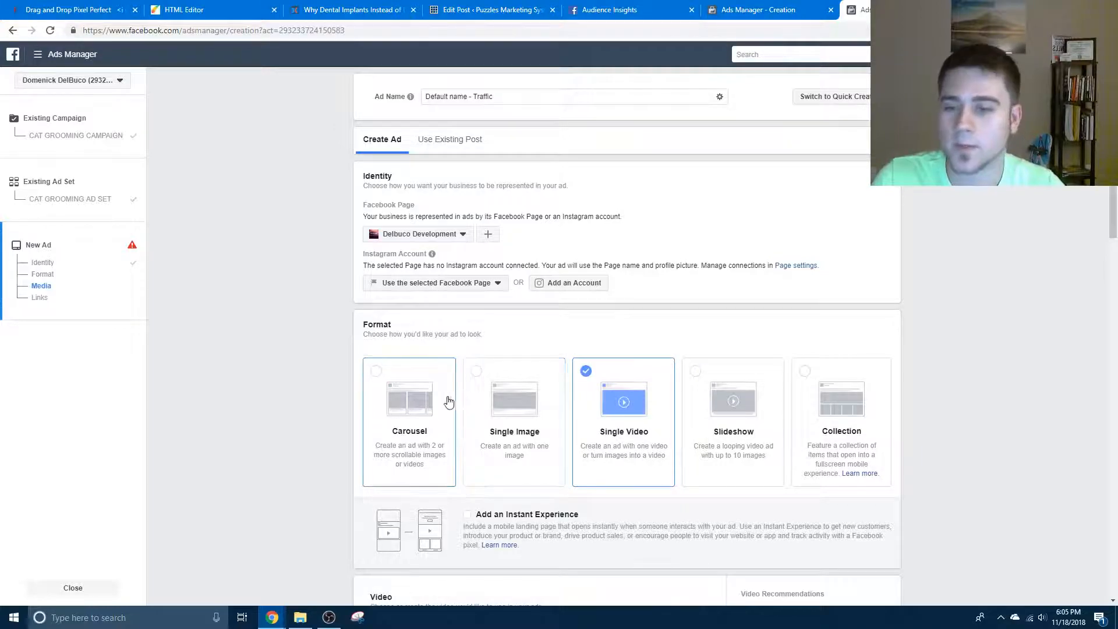
click(524, 400)
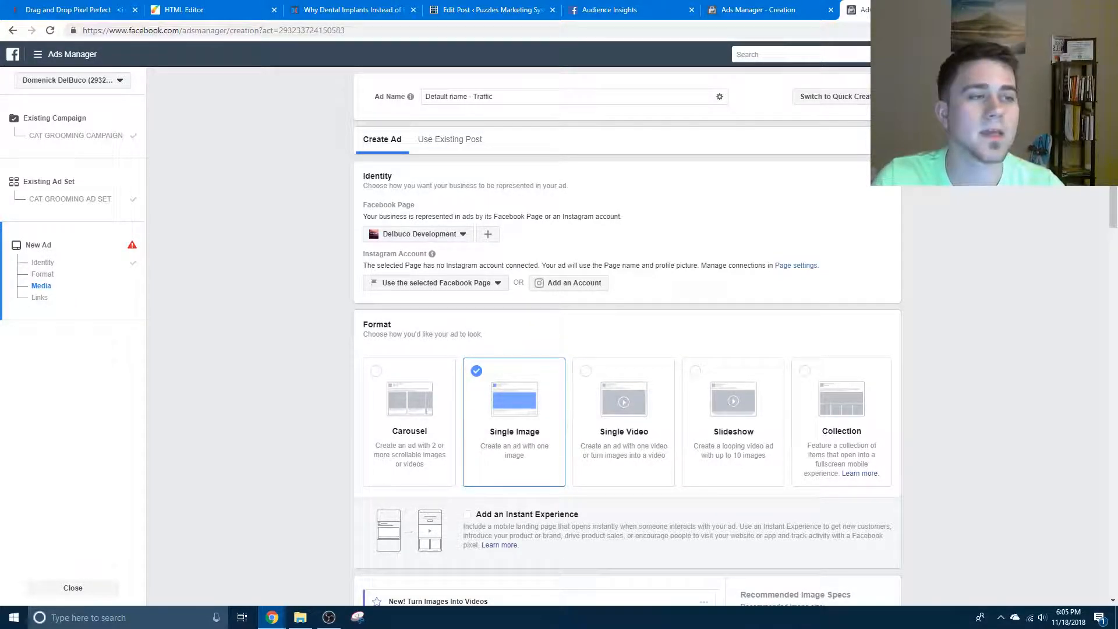
- Switch to the Canva design, shift the DIGITAL MARKETING TACTICS heading to the right, and return to the ad in Ads Manager
key(alt+Tab)
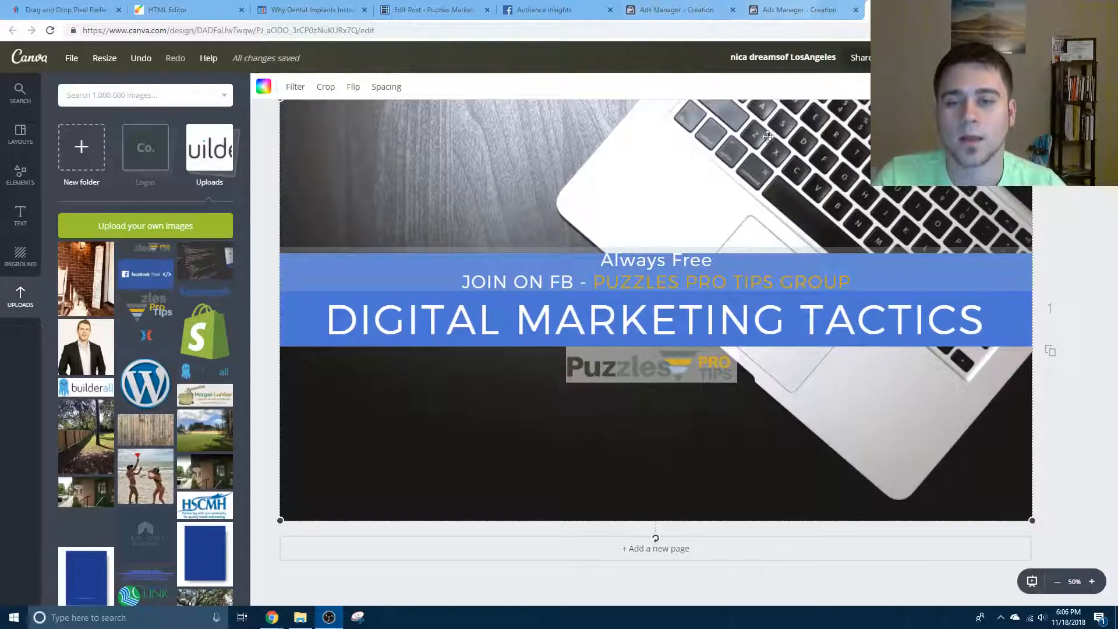
drag(722, 320, 788, 313)
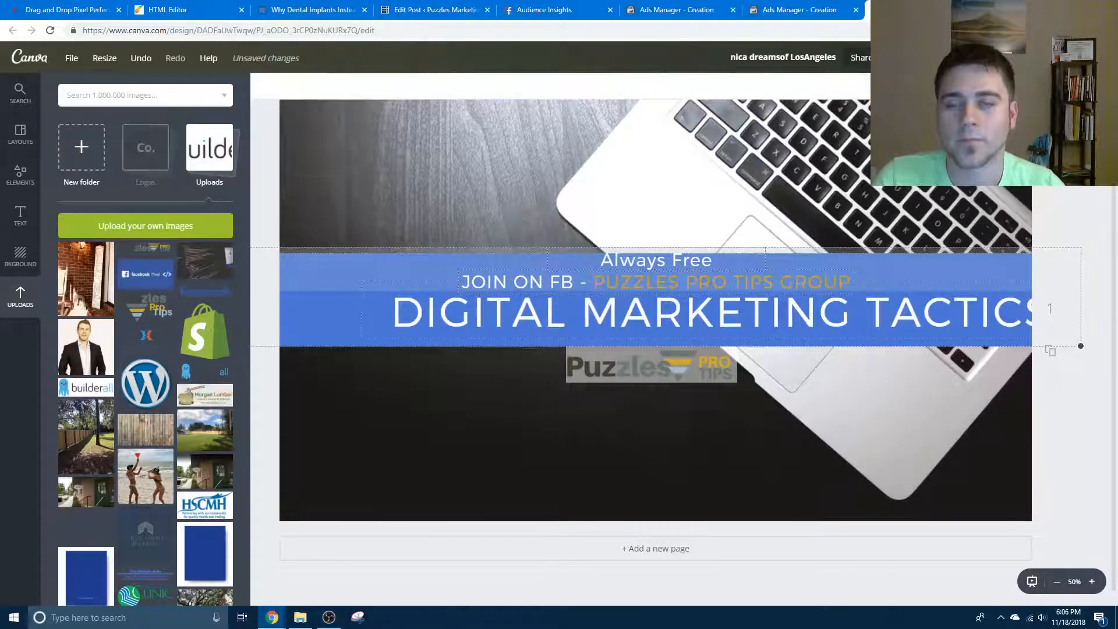
click(804, 7)
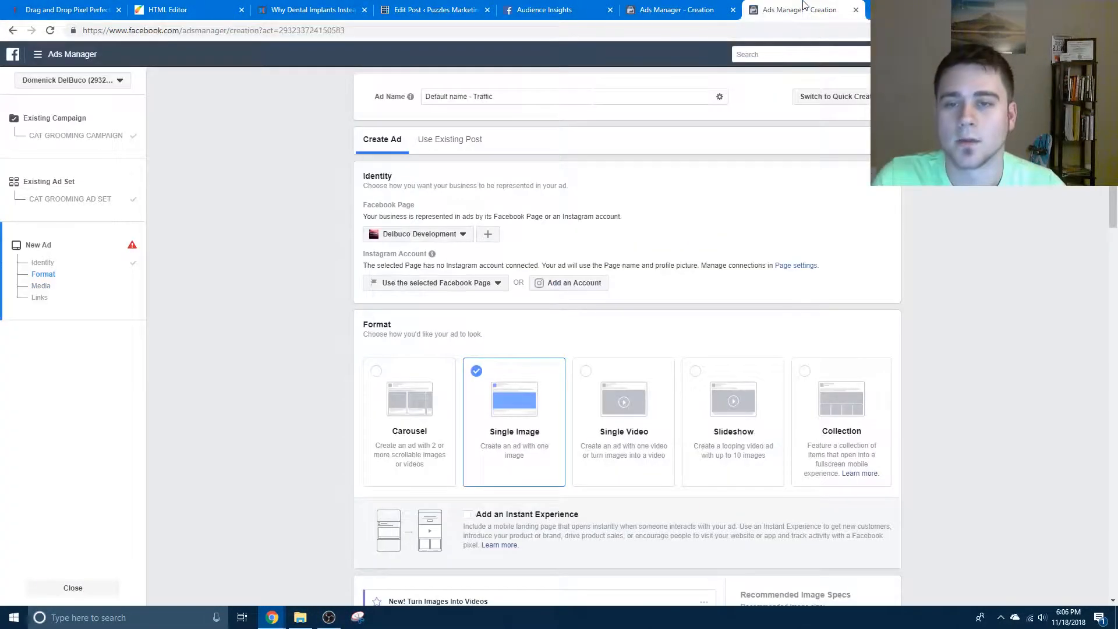
- Try the Single Video format, go back to Single Image and add a free stock image of a laptop to the ad
click(618, 419)
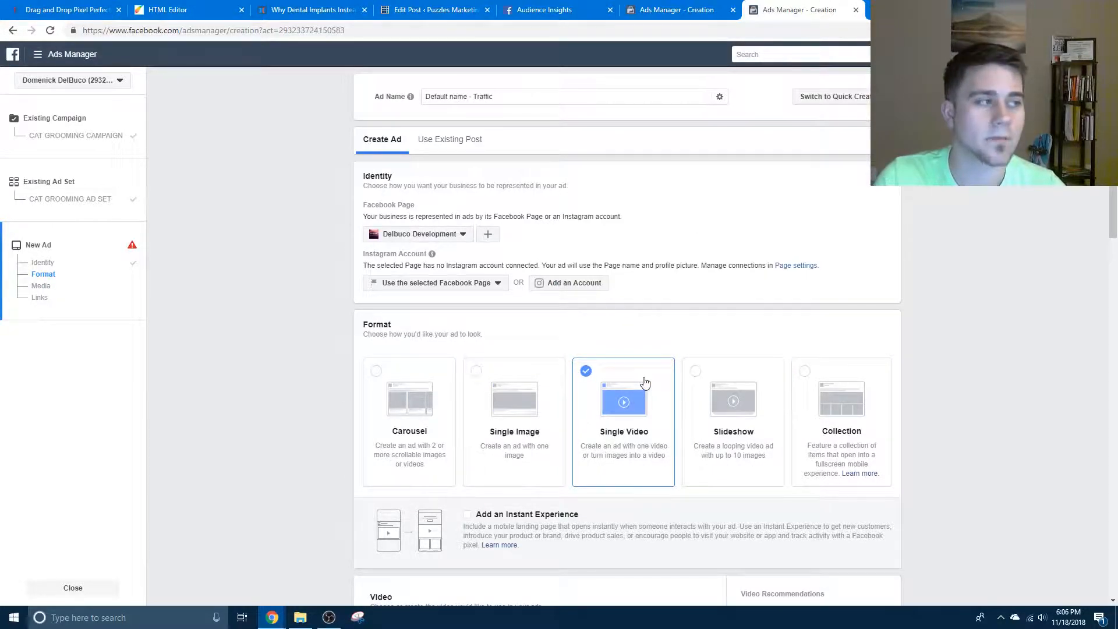
click(504, 404)
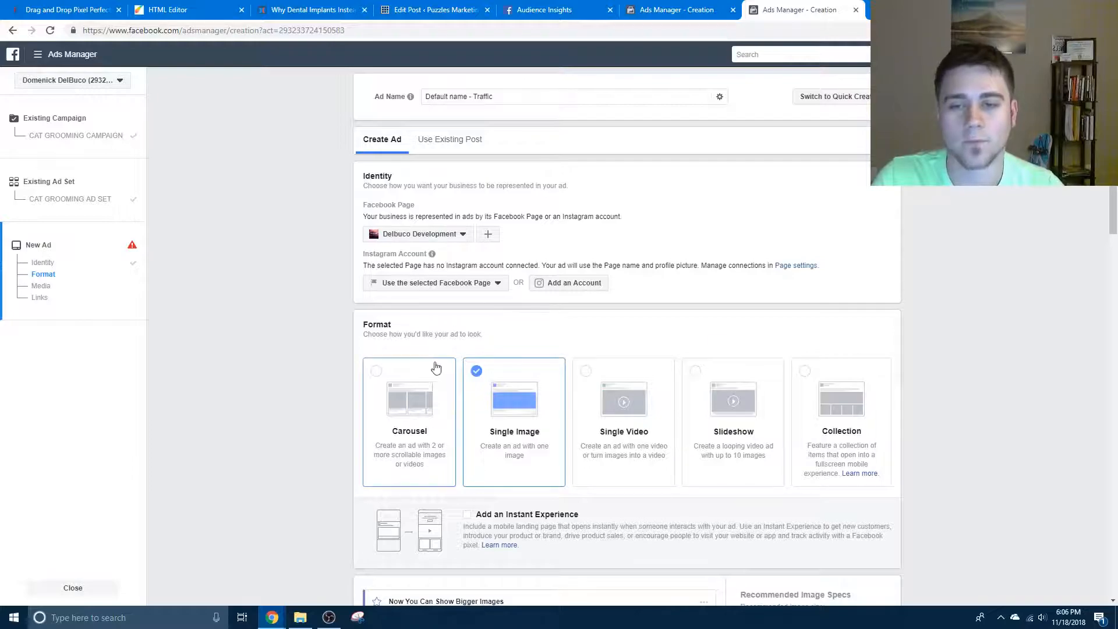
scroll(431, 367, down, 4)
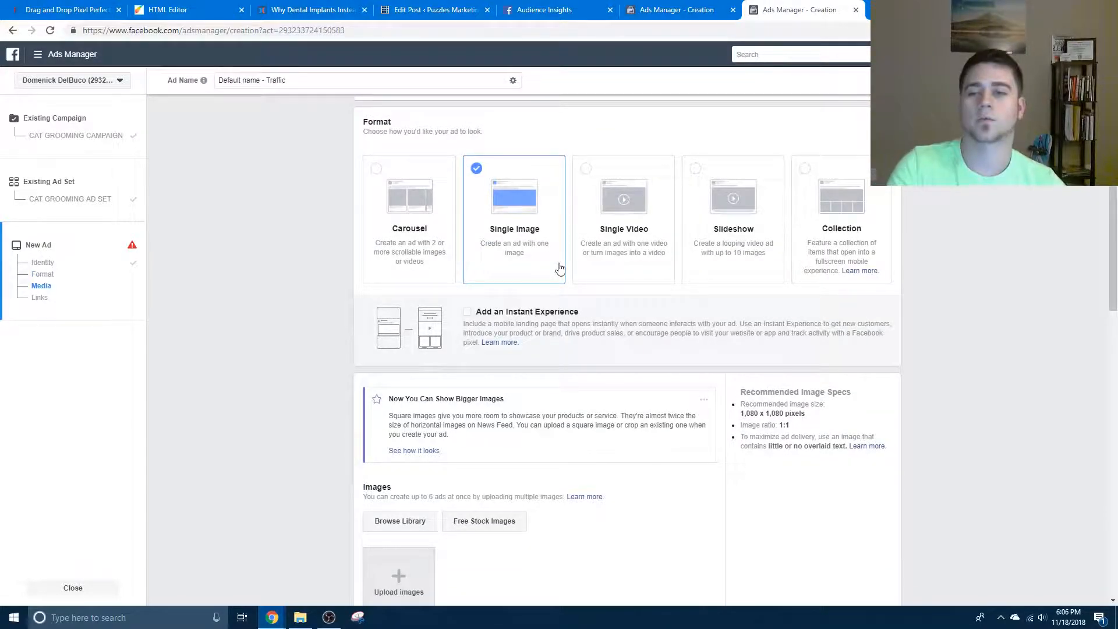
scroll(574, 481, down, 2)
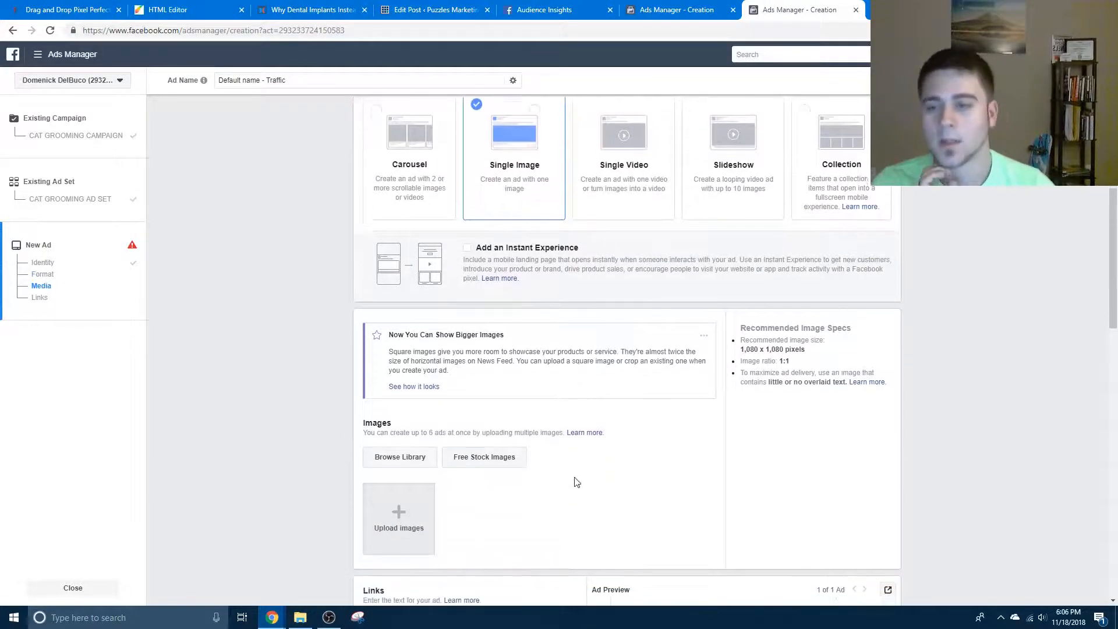
scroll(567, 318, down, 1)
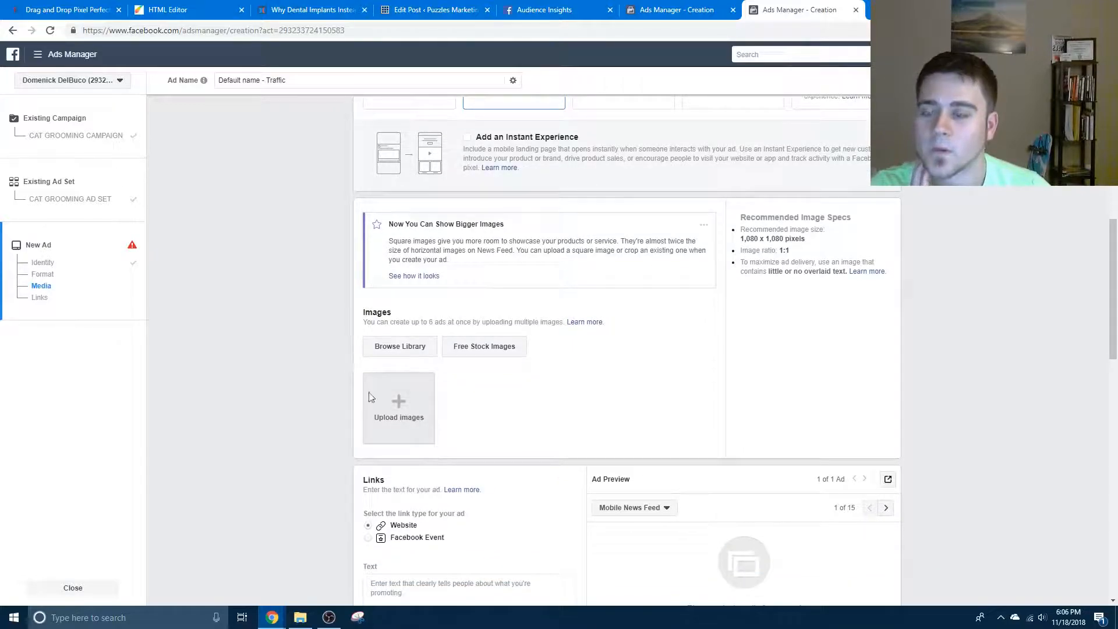
scroll(504, 378, down, 1)
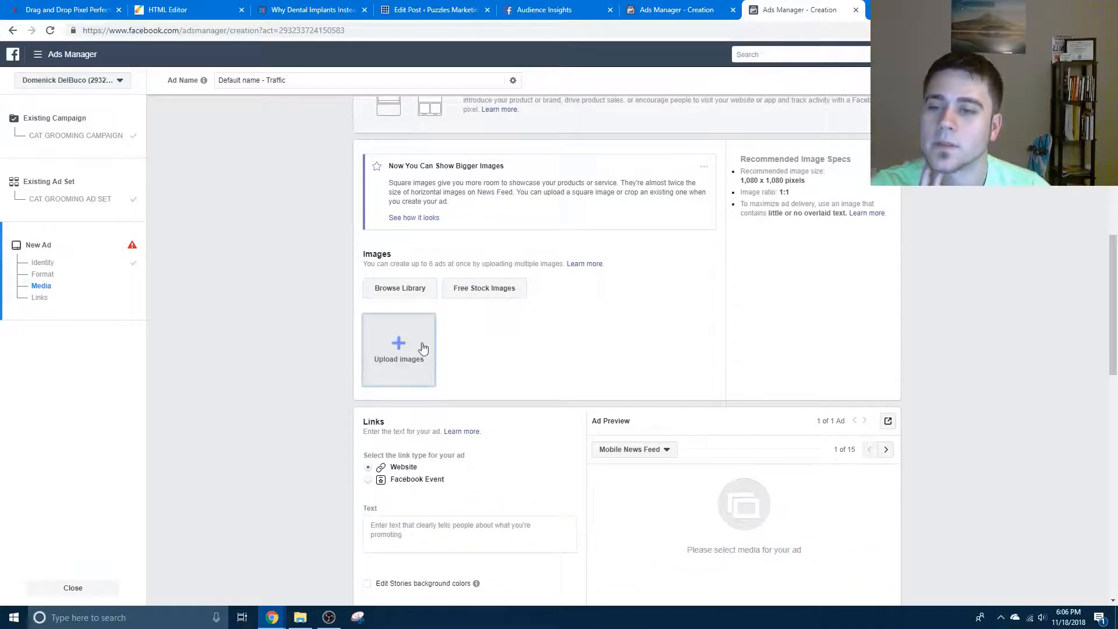
click(473, 300)
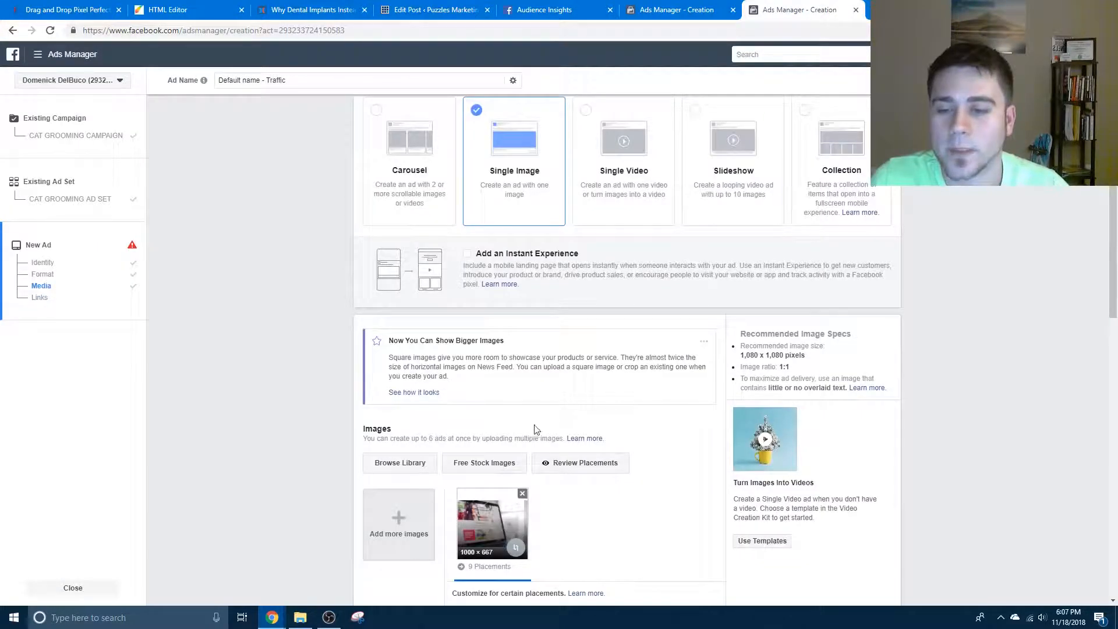
- Start the ad's text in the Links section with the line "We have a cat grooming SALE 20% OFF"
scroll(521, 301, down, 1)
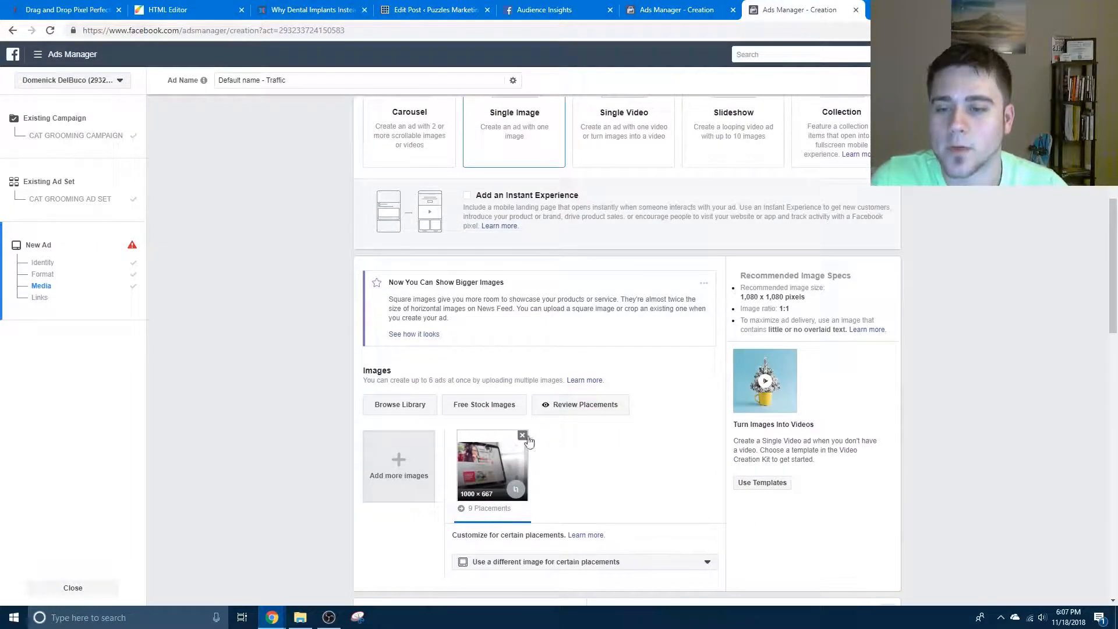
scroll(661, 382, down, 4)
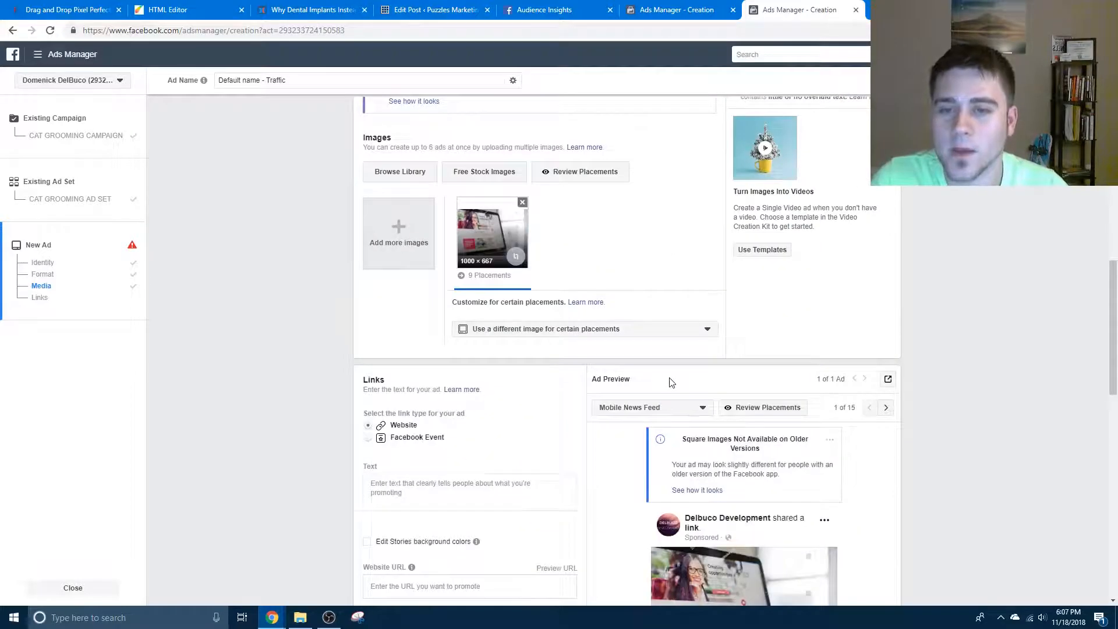
scroll(676, 372, down, 3)
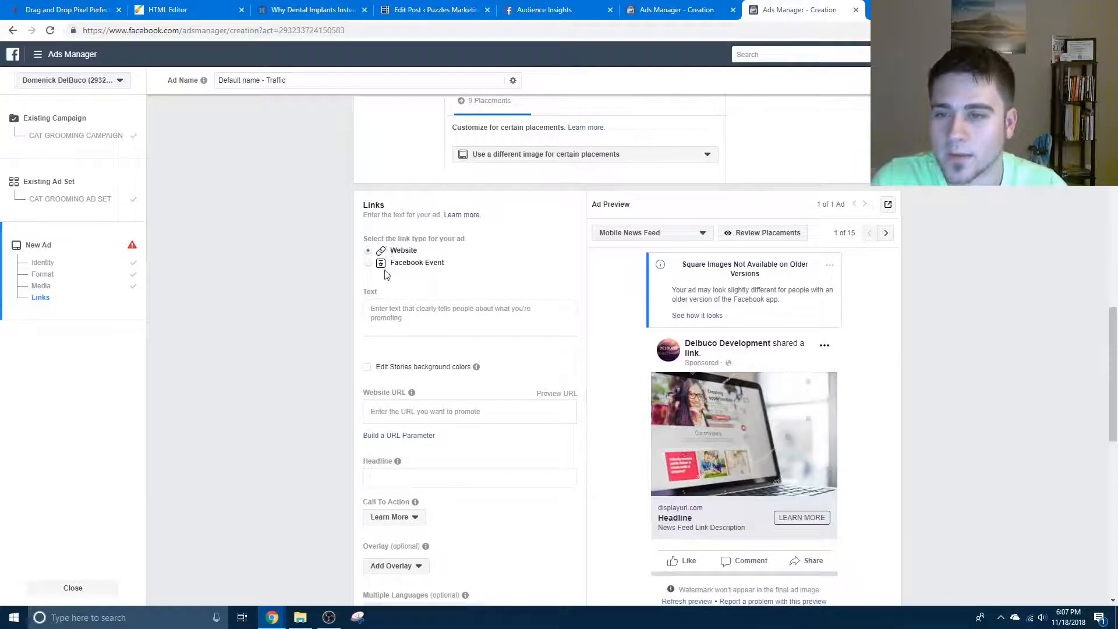
click(442, 331)
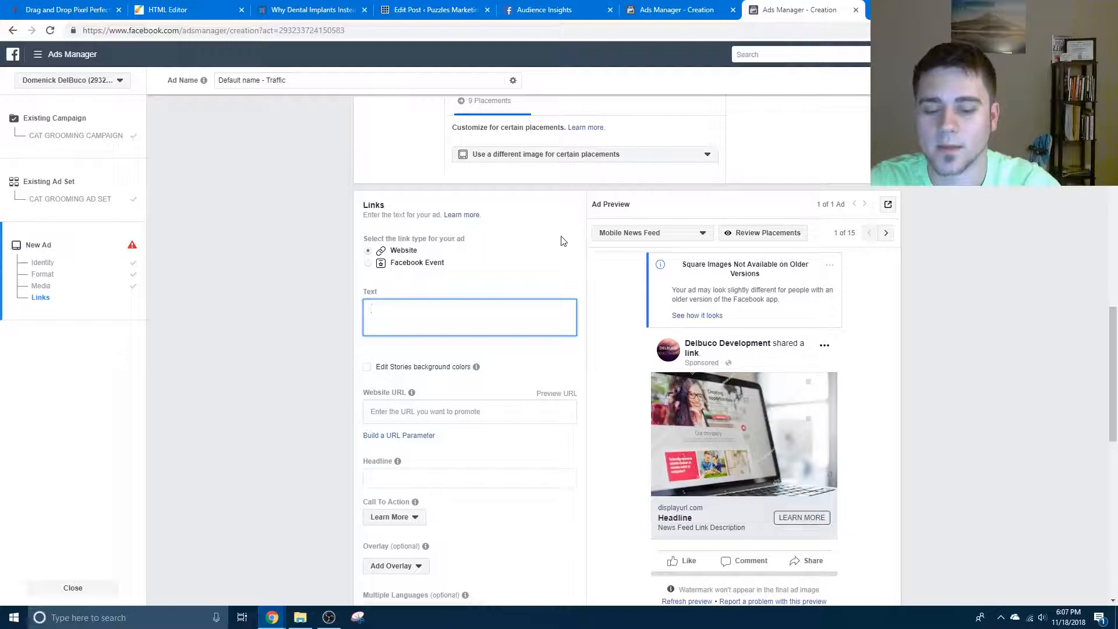
text(F)
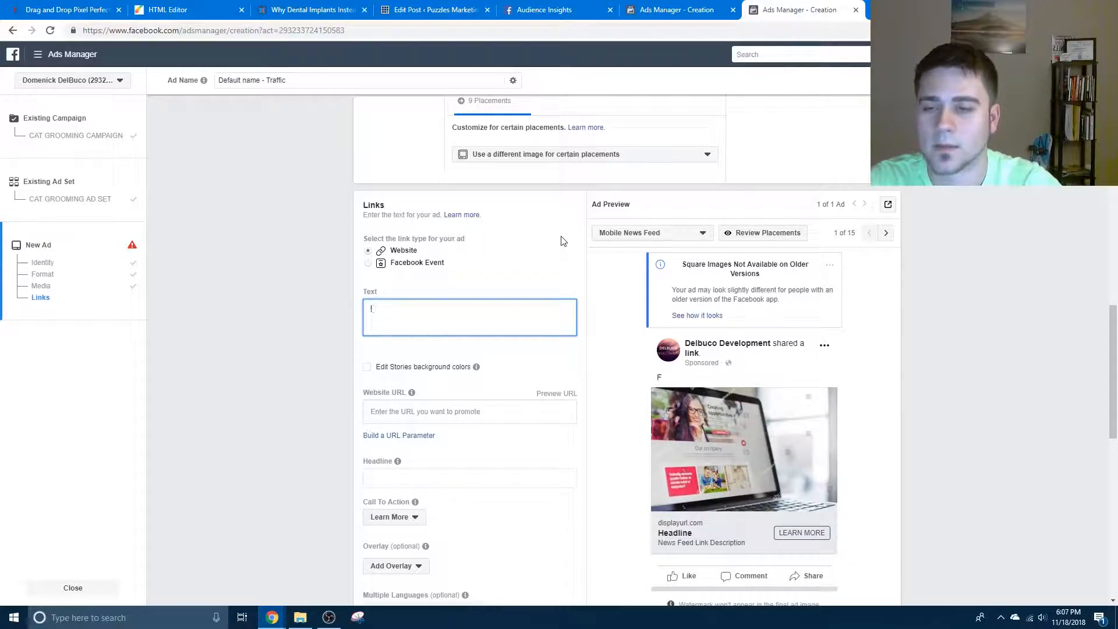
text(W)
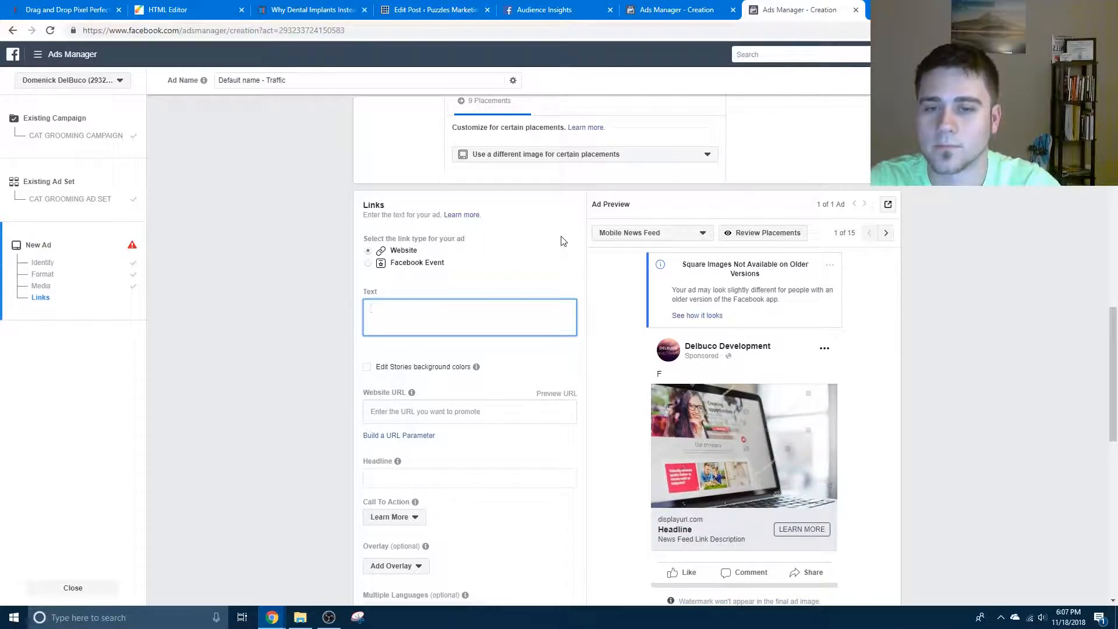
text(e have )
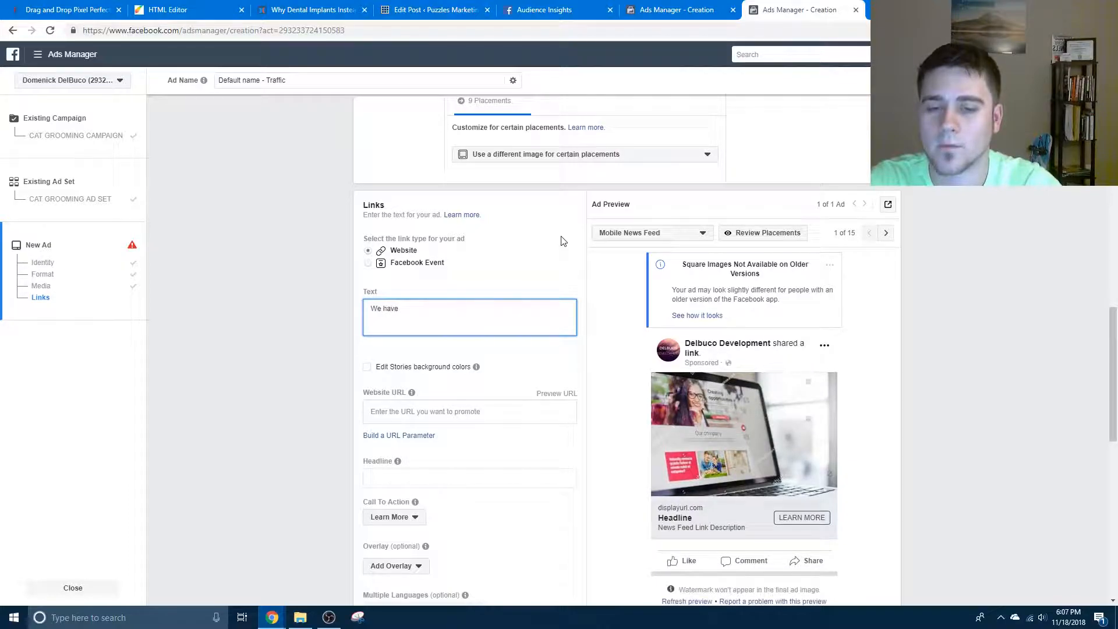
text(a cat grooming)
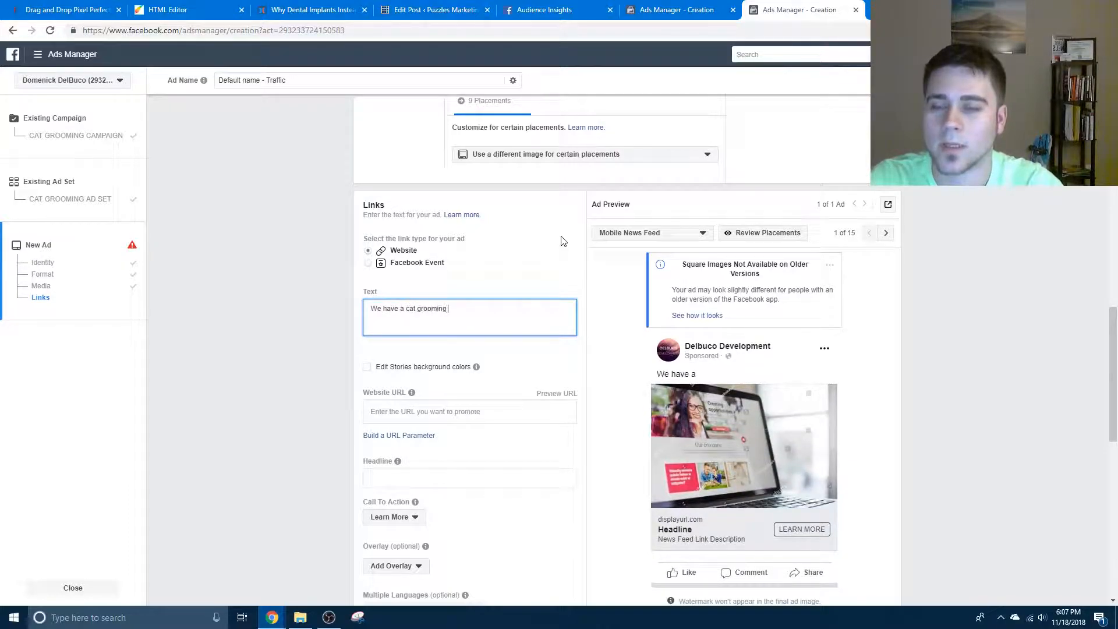
text( SALE 20% OFF)
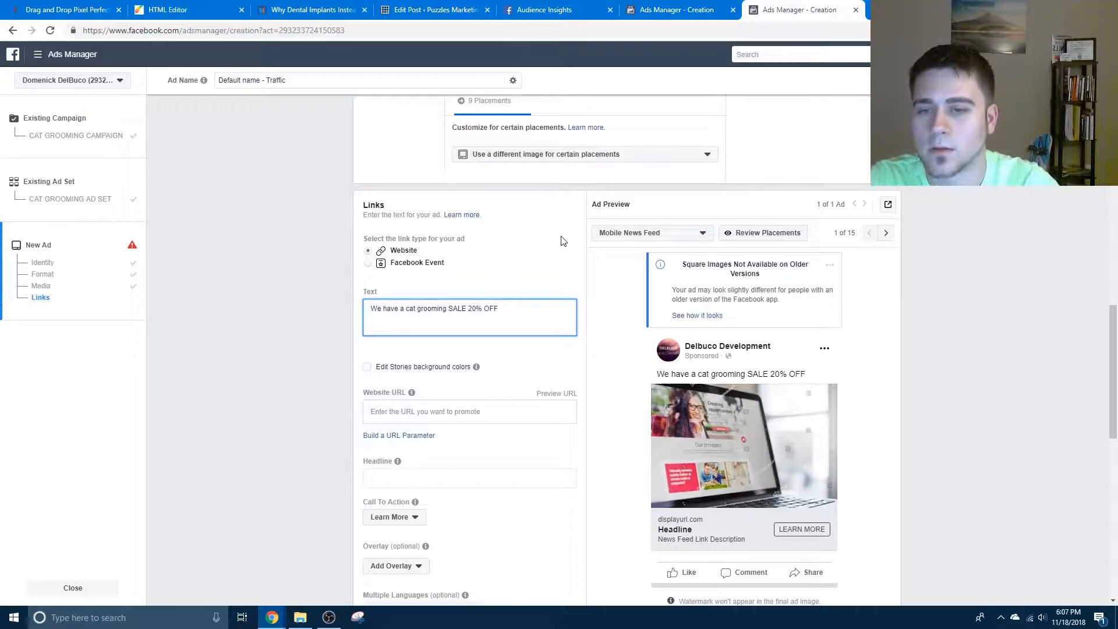
- Add a second line to the ad text reading "Ends this week, Hurry up n sign up!"
key(Return)
text(Ends )
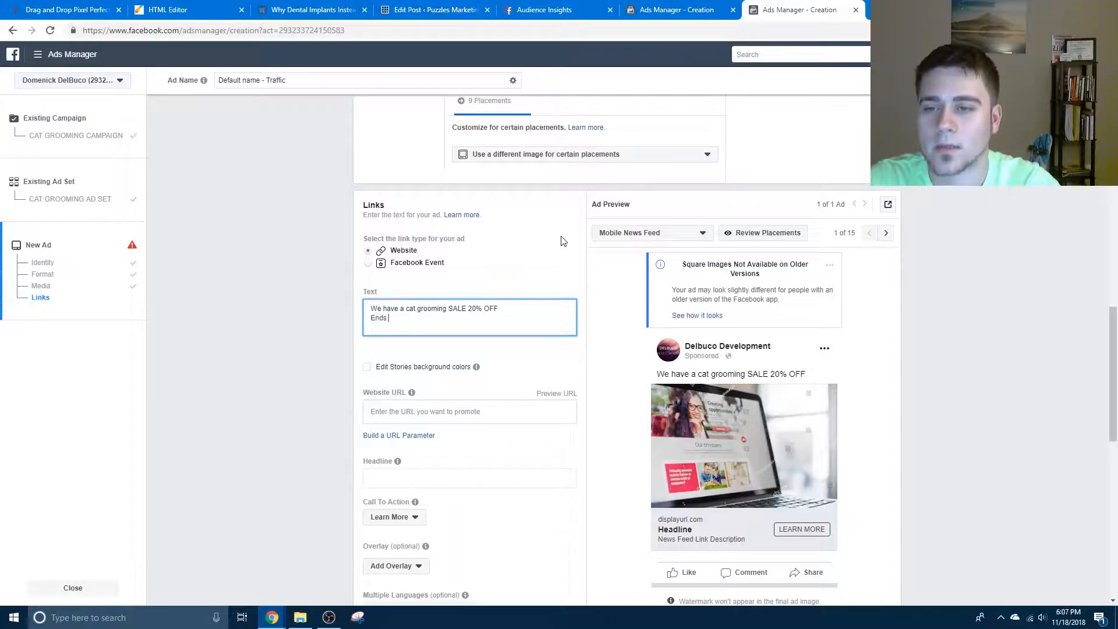
text(this week, Hurry up an)
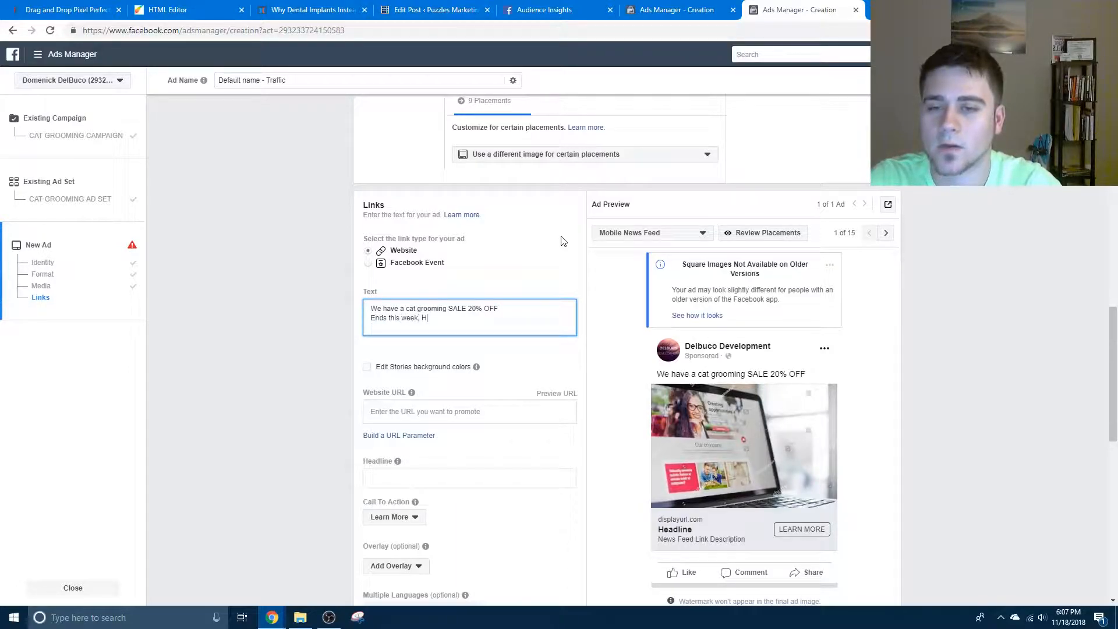
key(BackSpace)
key(BackSpace)
text(n sign up!)
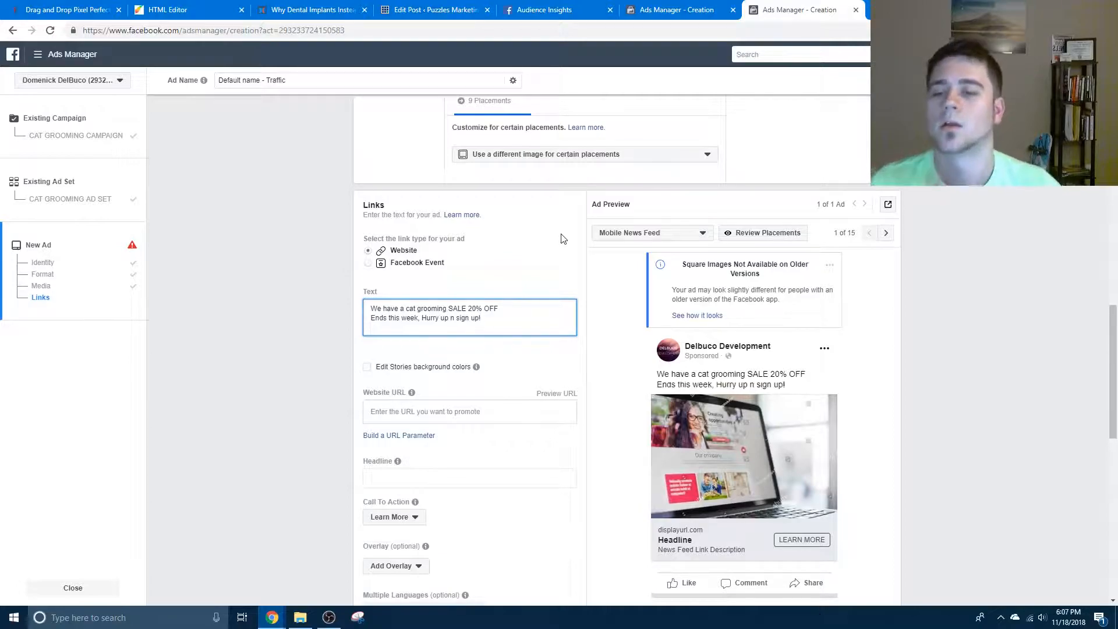
- Review the ad's headline, advanced options, conversion tracking and error notice, and switch to the other Ads Manager page with the campaign objectives
scroll(563, 238, down, 2)
click(493, 364)
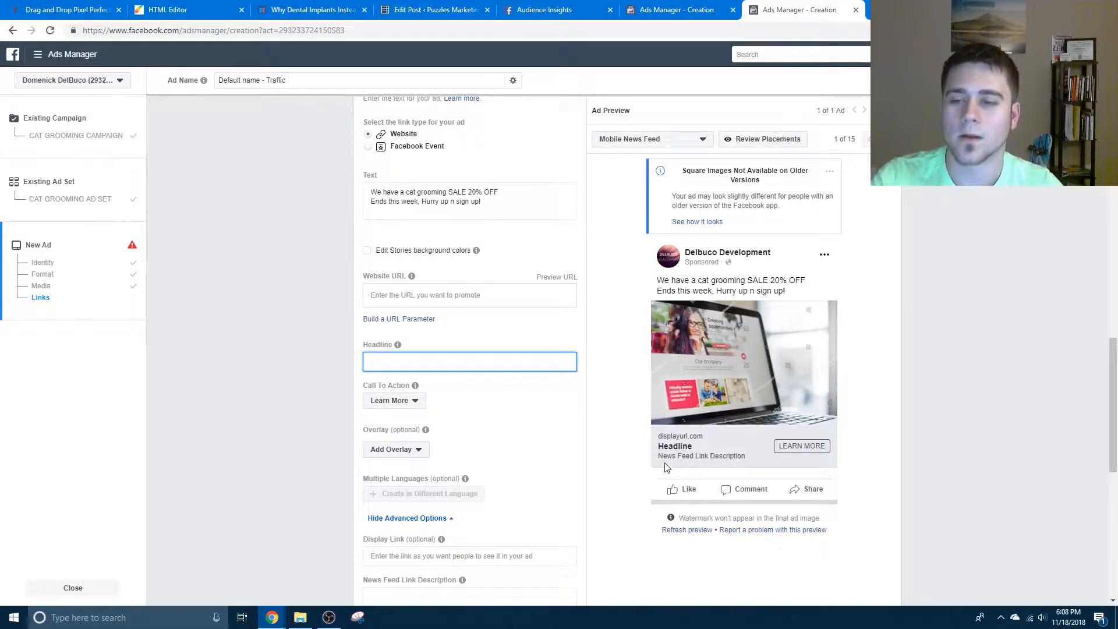
scroll(666, 466, down, 2)
scroll(634, 465, down, 7)
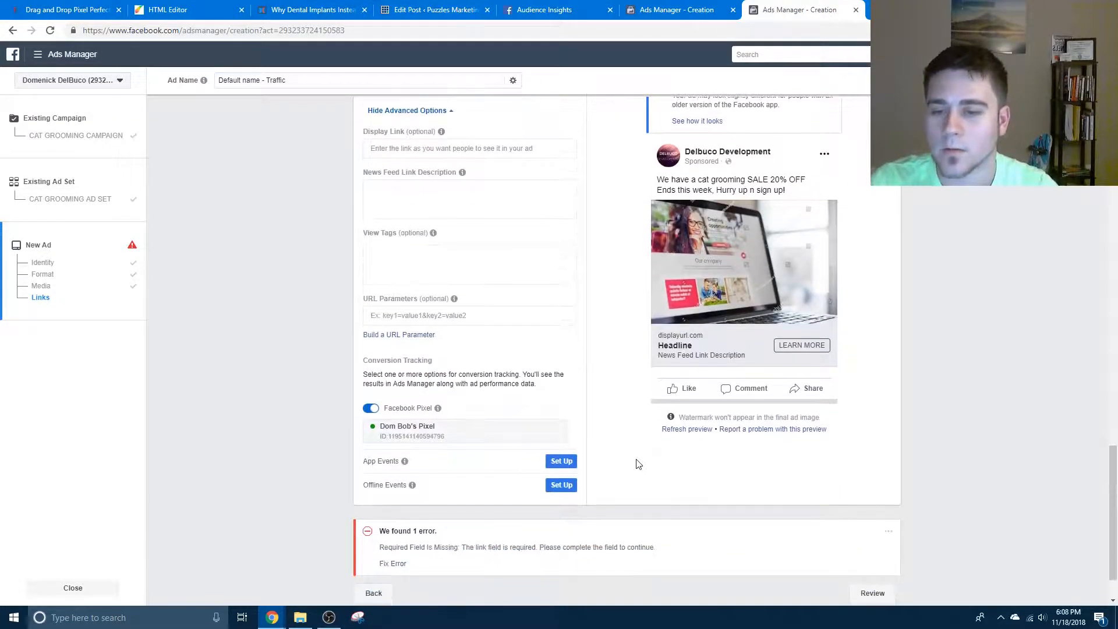
scroll(638, 464, down, 1)
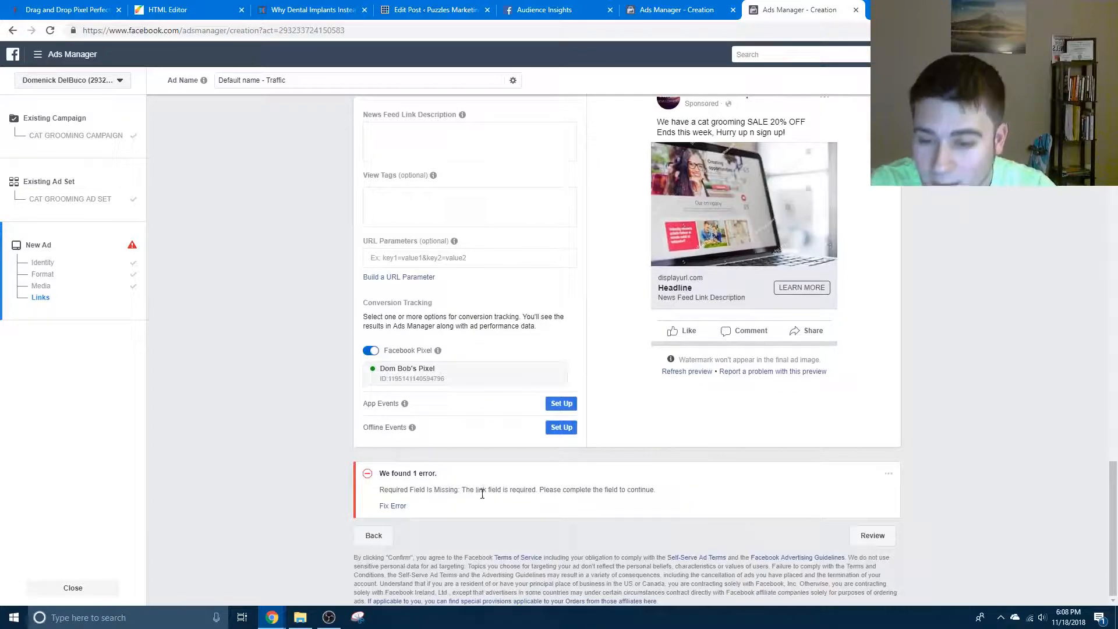
scroll(824, 414, up, 9)
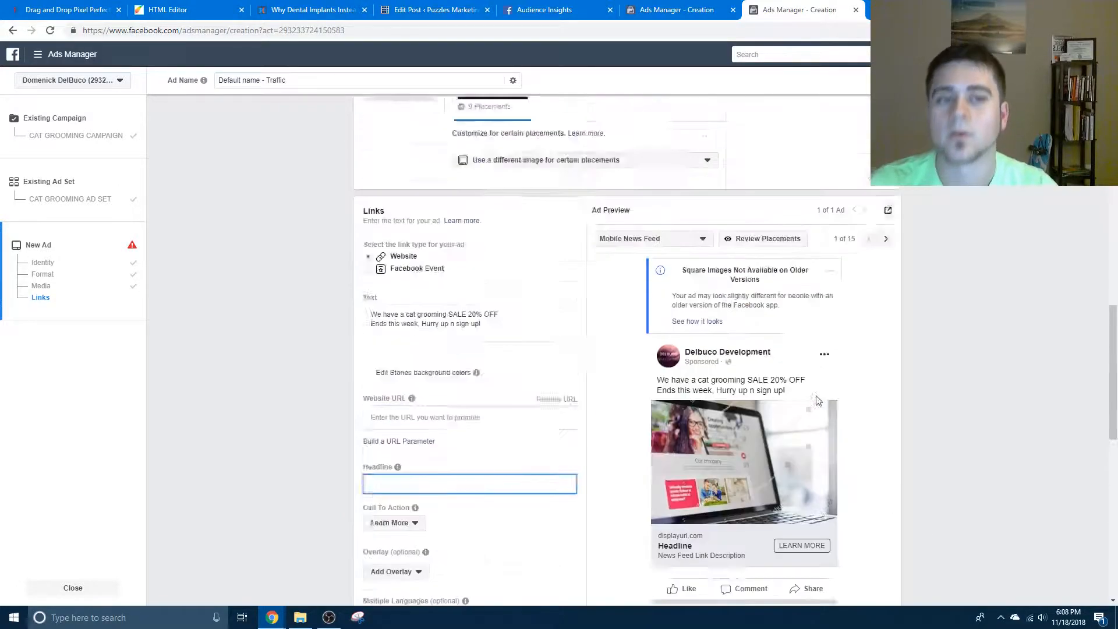
scroll(821, 406, up, 15)
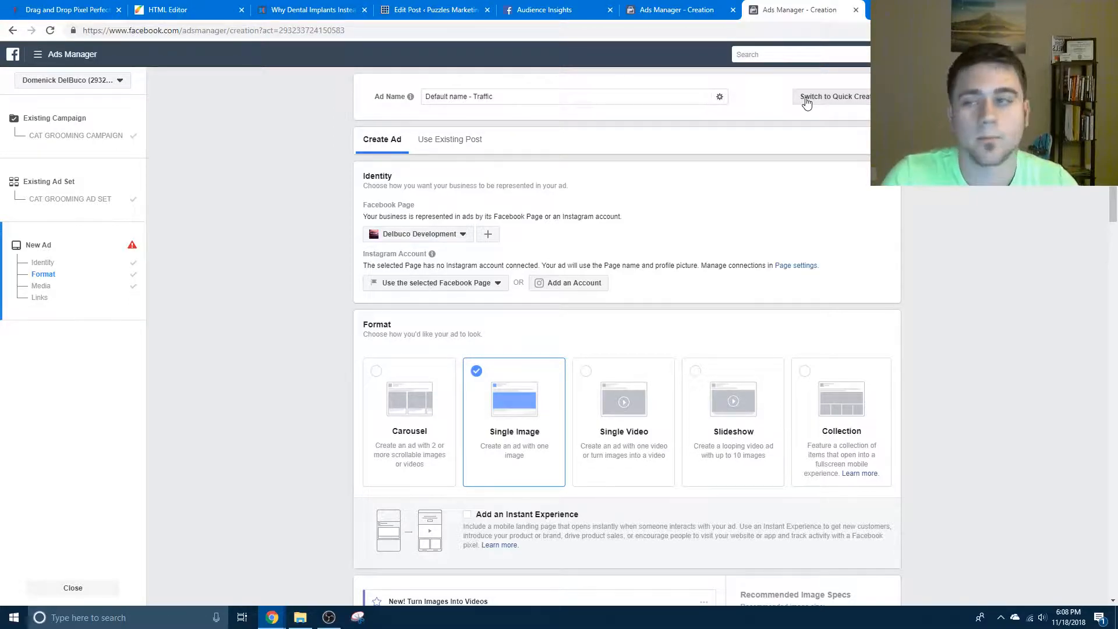
click(660, 7)
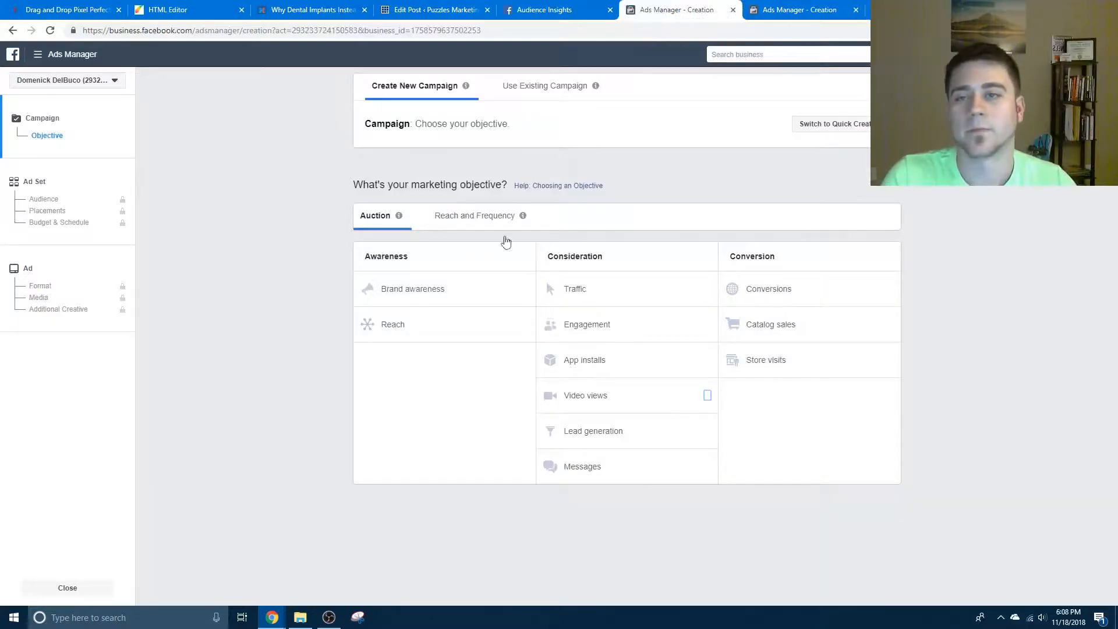